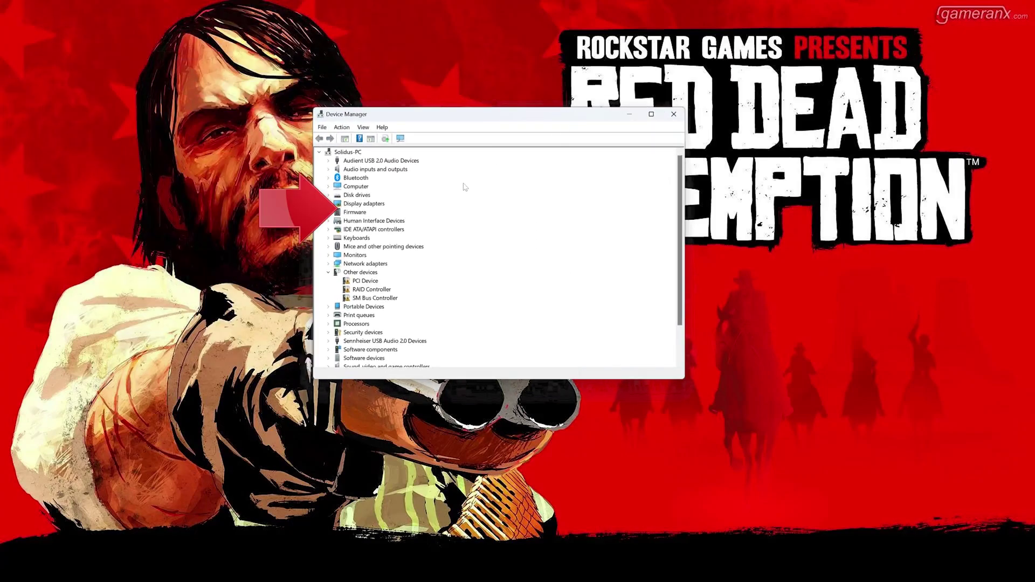
- Start a driver update for the NVIDIA GeForce RTX 4090 from its Properties Driver tab
{"action": "left_click", "coordinate": [364, 203]}
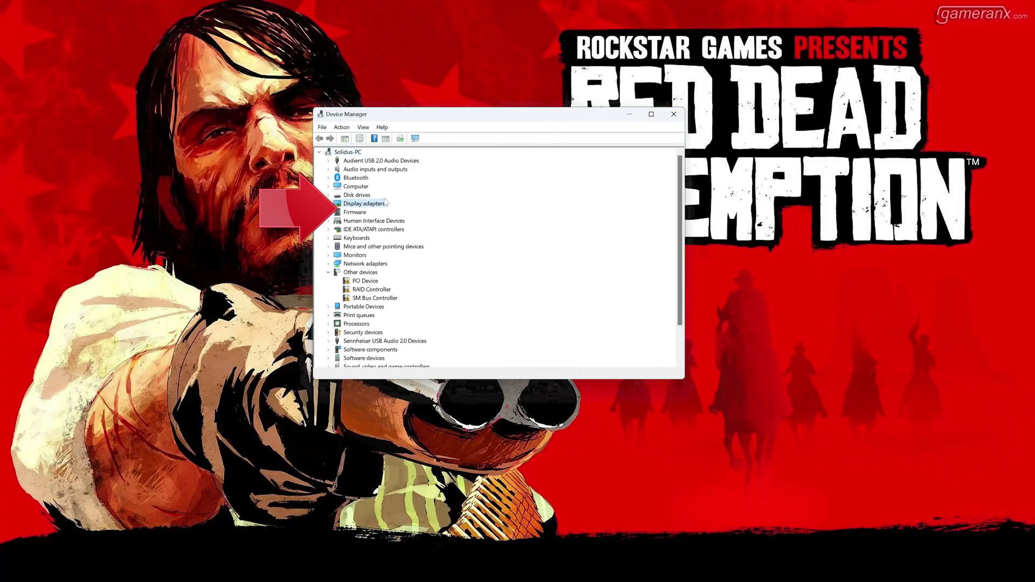
{"action": "left_click", "coordinate": [328, 204]}
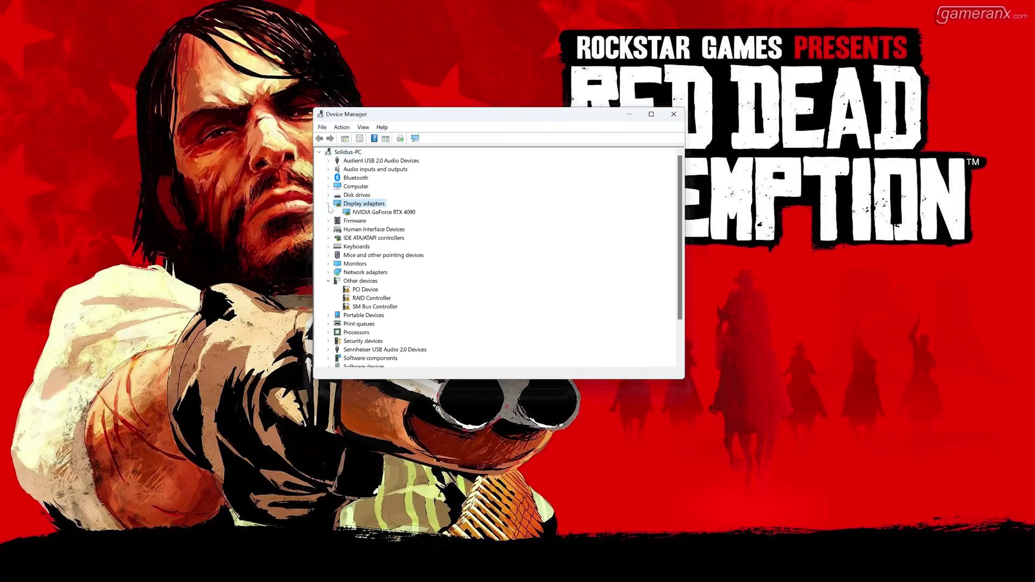
{"action": "left_click", "coordinate": [364, 213]}
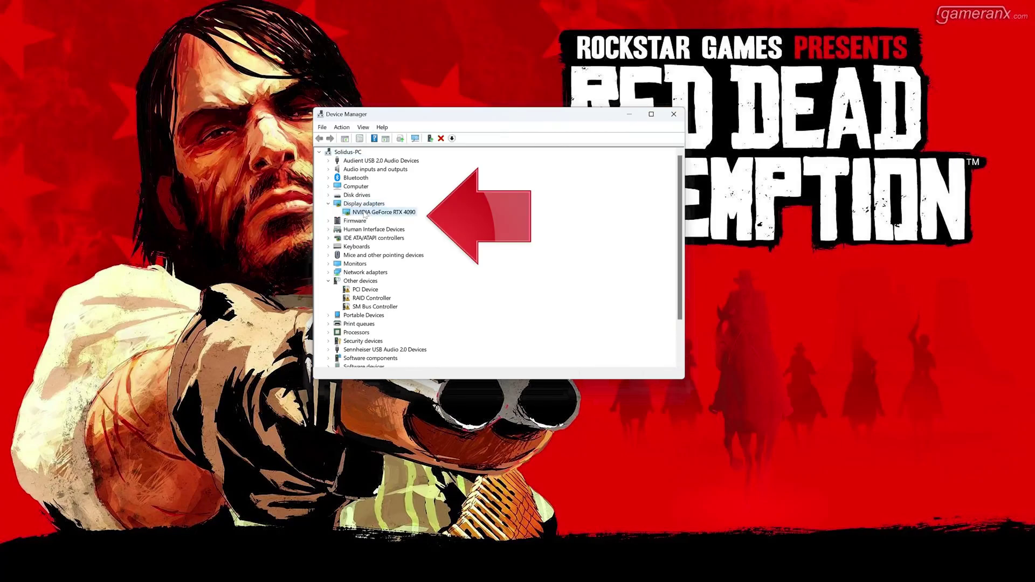
{"action": "right_click", "coordinate": [365, 214]}
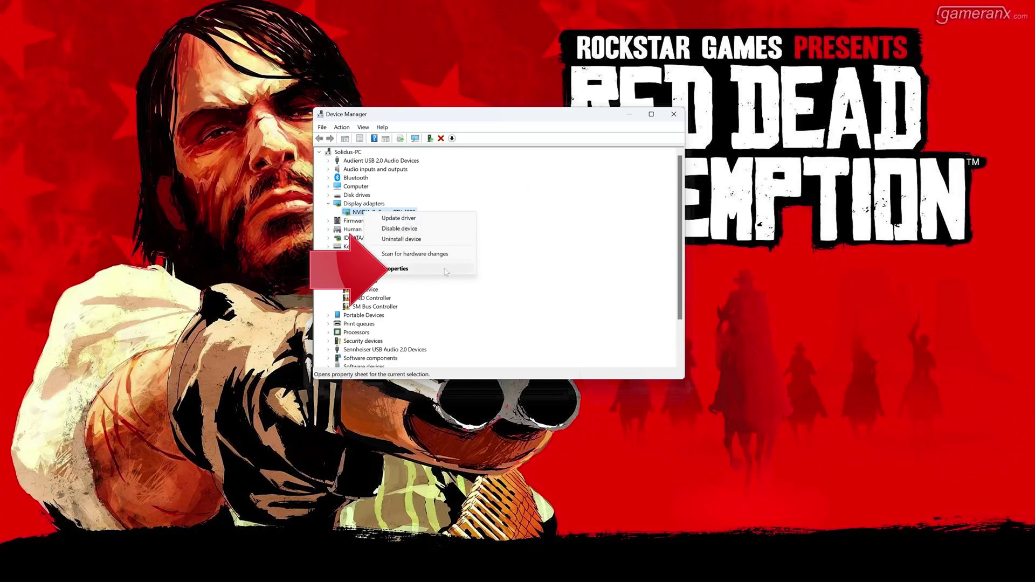
{"action": "left_click", "coordinate": [424, 270]}
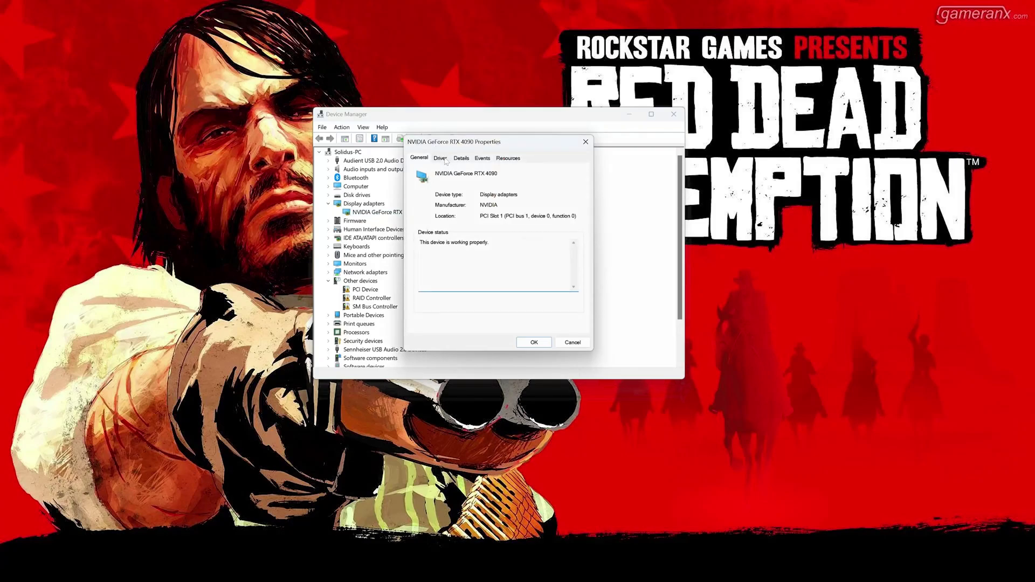
{"action": "left_click", "coordinate": [440, 158]}
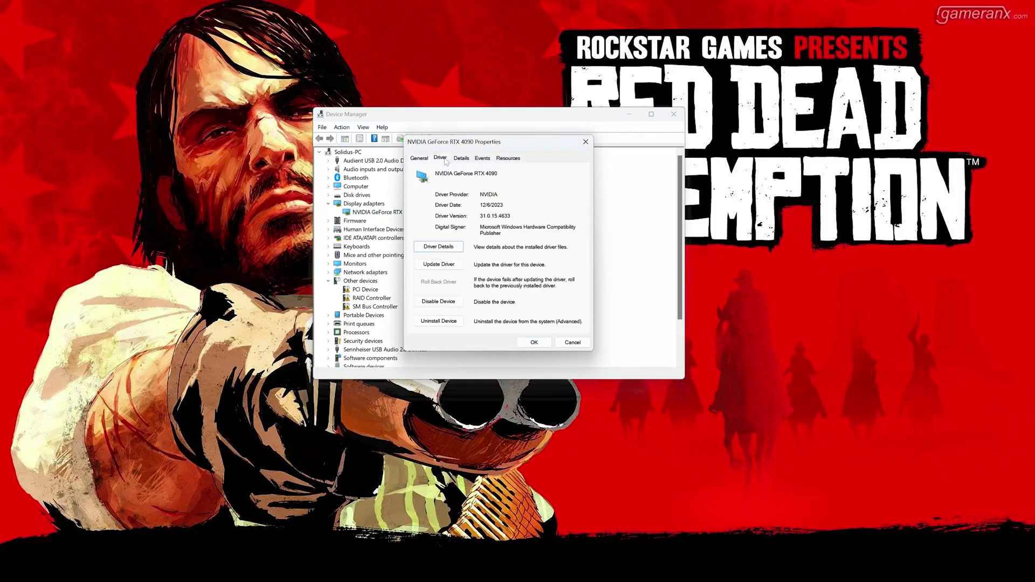
{"action": "left_click", "coordinate": [433, 267]}
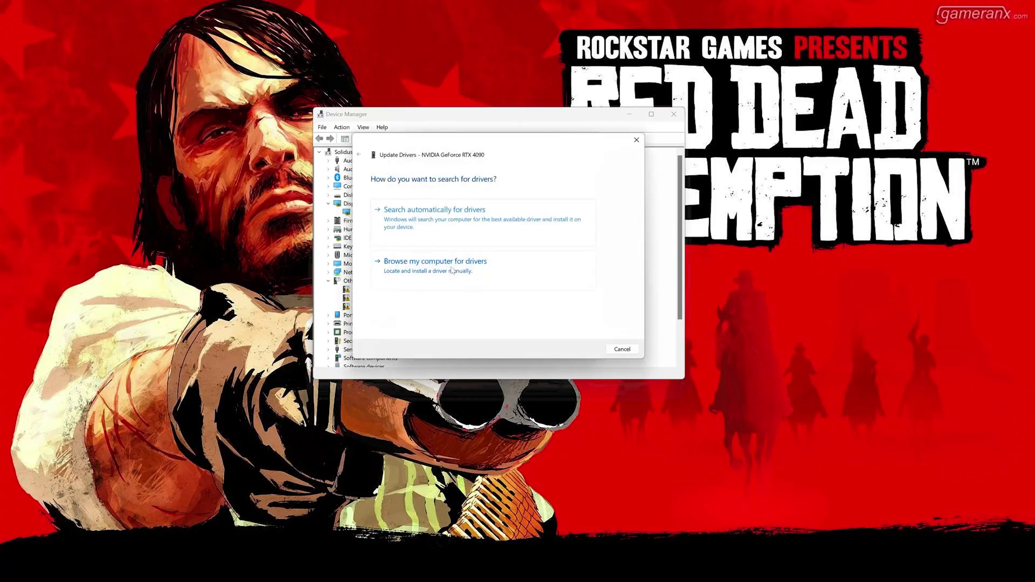
- Search automatically for a newer RTX 4090 driver
{"action": "left_click", "coordinate": [494, 227]}
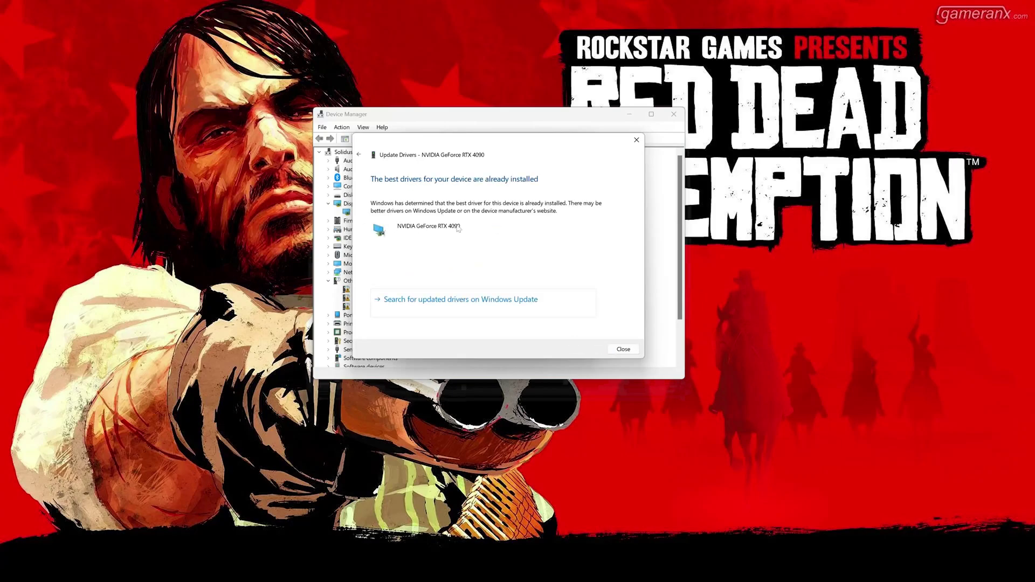
- Check Windows Update for updated drivers and new updates
{"action": "left_click", "coordinate": [485, 303]}
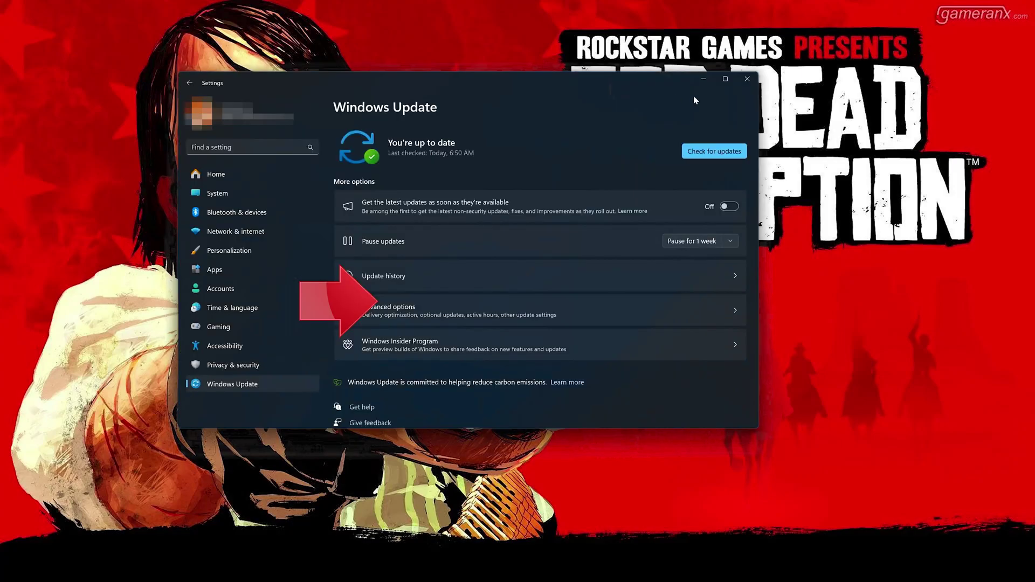
{"action": "left_click", "coordinate": [715, 153]}
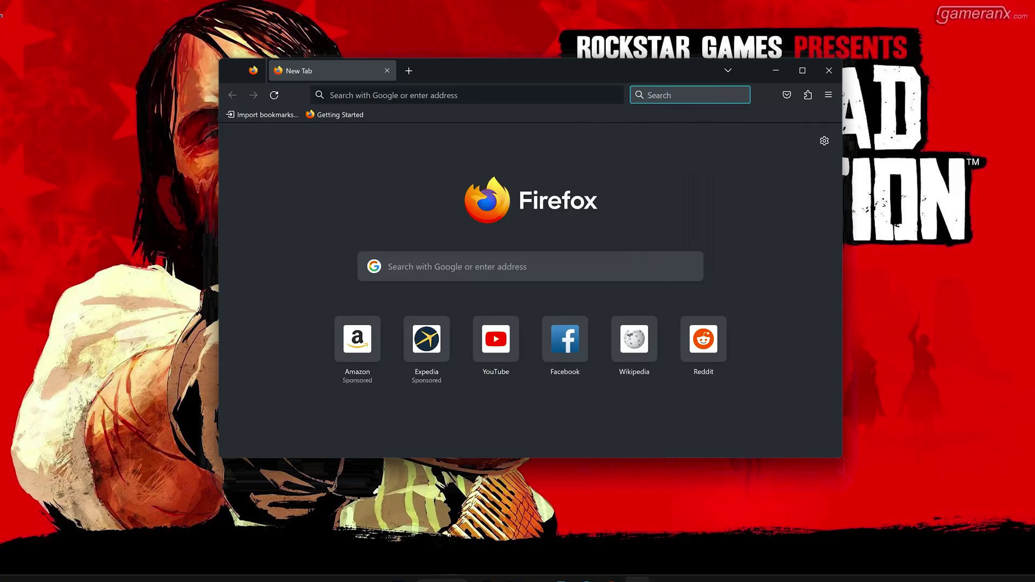
- Search the web for 'geforce experience' and open NVIDIA's GeForce Experience page
{"action": "type", "text": "geforce experience"}
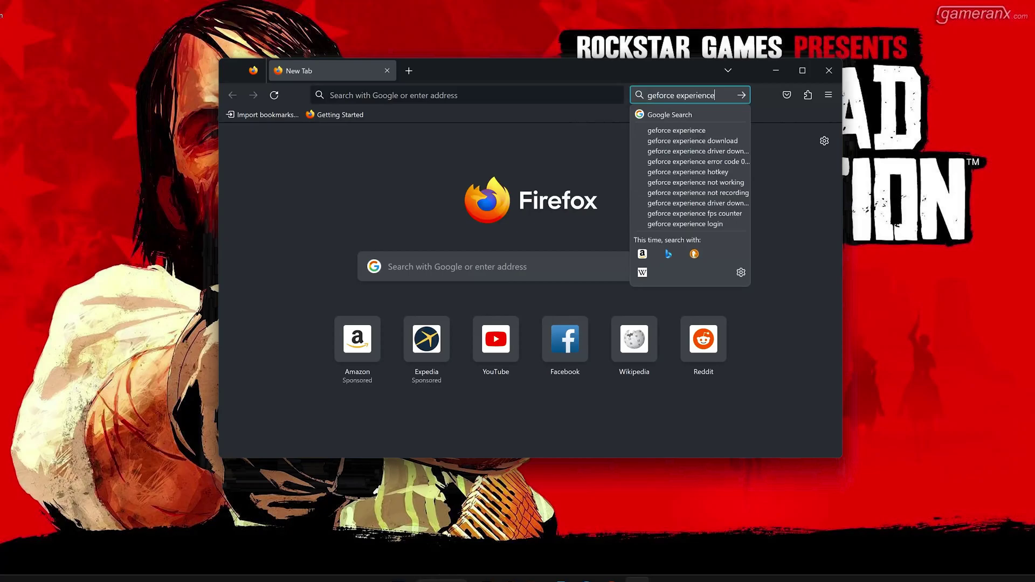
{"action": "key", "text": "Return"}
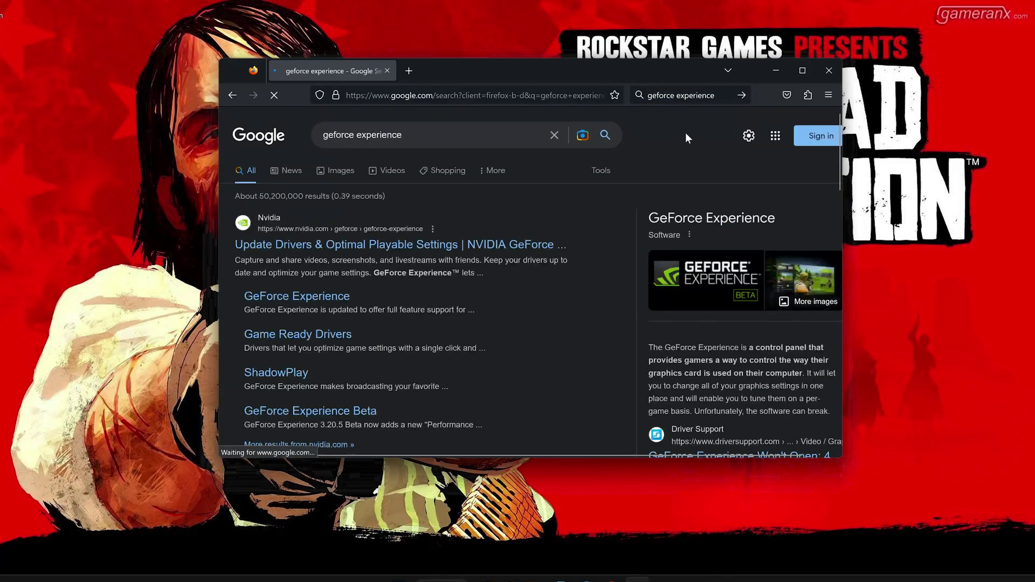
{"action": "scroll", "coordinate": [659, 157], "scroll_direction": "down", "scroll_amount": 1}
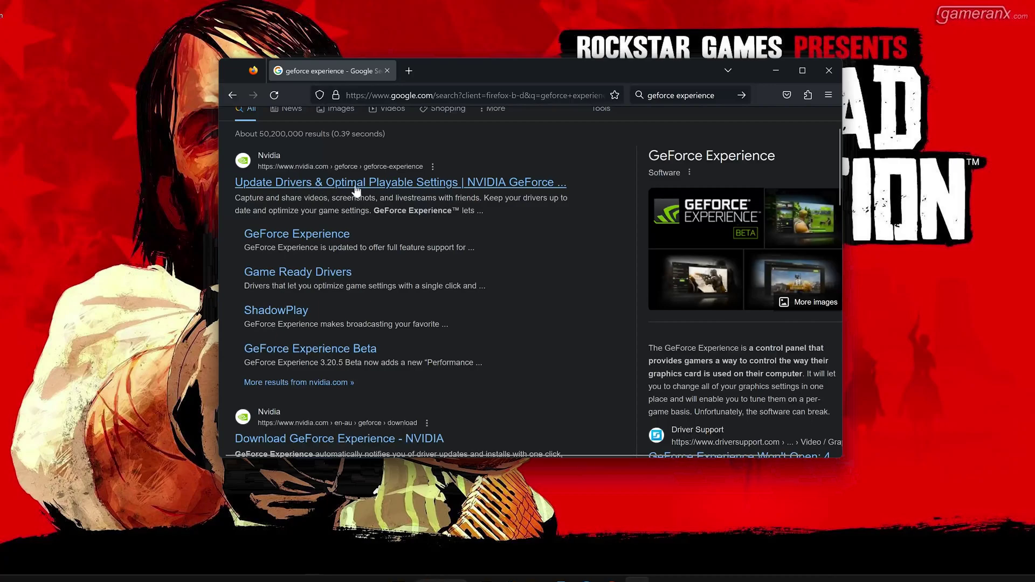
{"action": "left_click", "coordinate": [387, 184]}
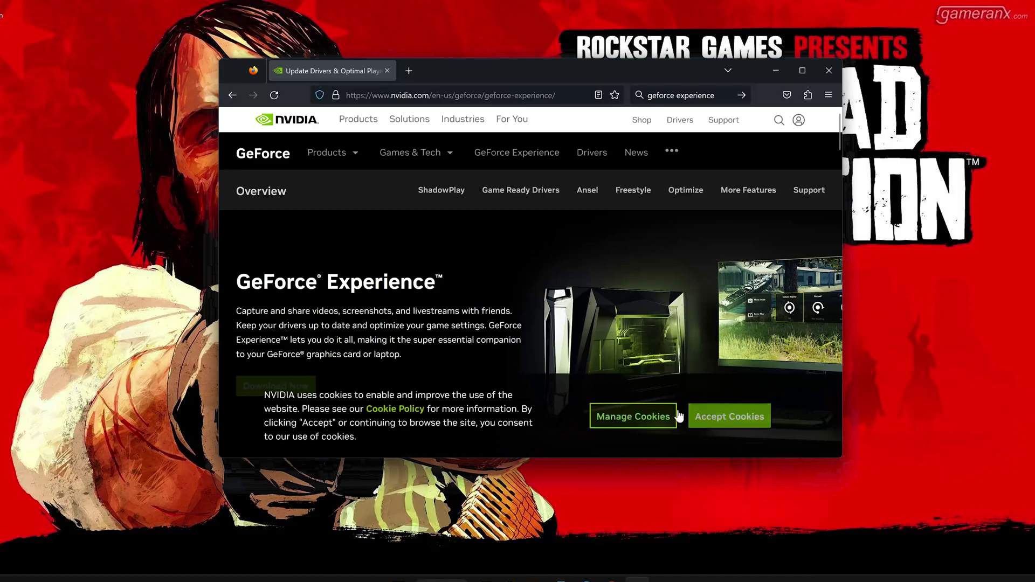
- Accept cookies, download GeForce_Experience_v3.27.0.112.exe, run it, and close Firefox
{"action": "left_click", "coordinate": [693, 416]}
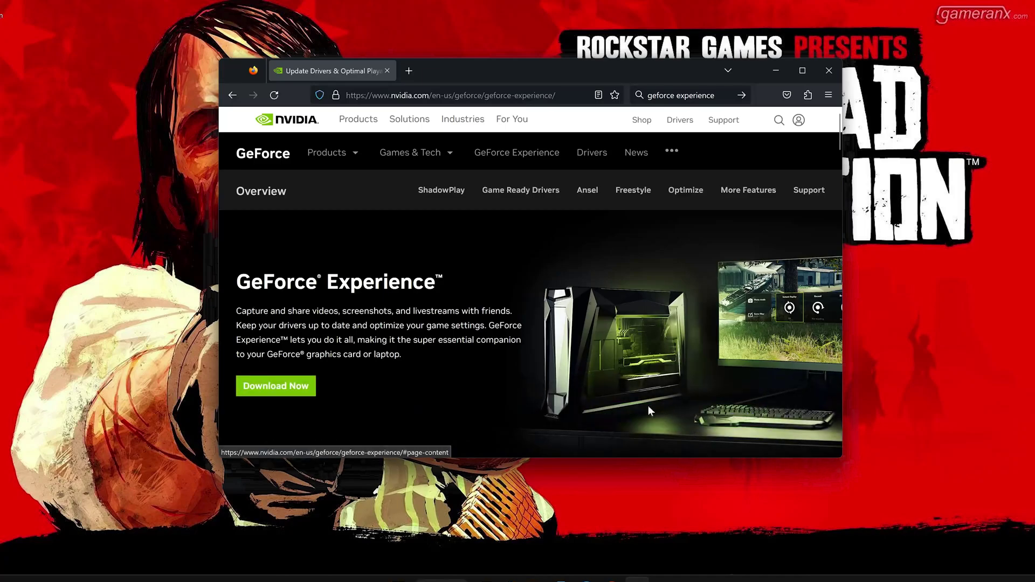
{"action": "left_click", "coordinate": [286, 390]}
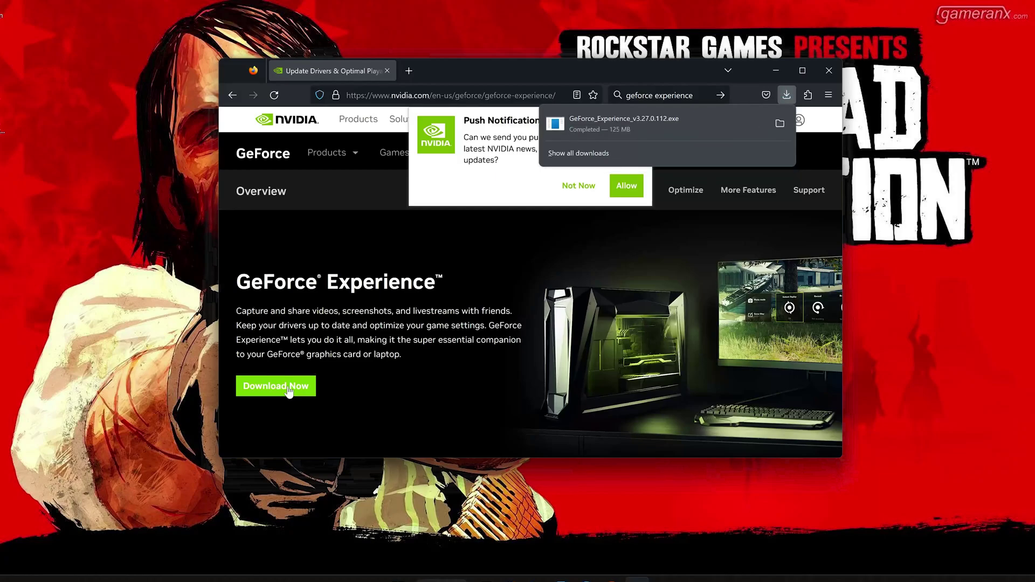
{"action": "left_click", "coordinate": [823, 76]}
{"action": "left_click", "coordinate": [823, 76]}
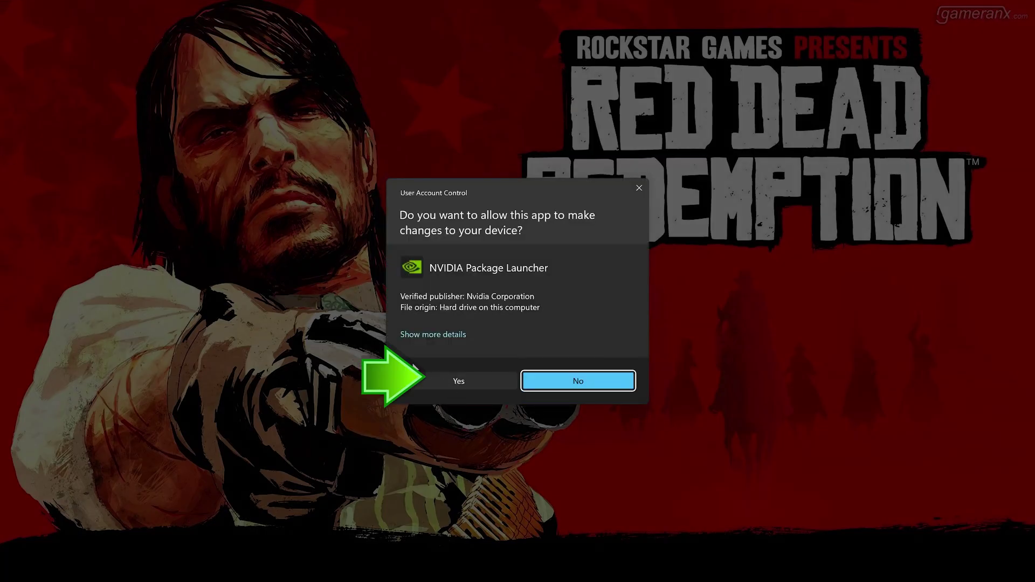
- Allow NVIDIA Package Launcher to make changes so setup begins
{"action": "left_click", "coordinate": [468, 376]}
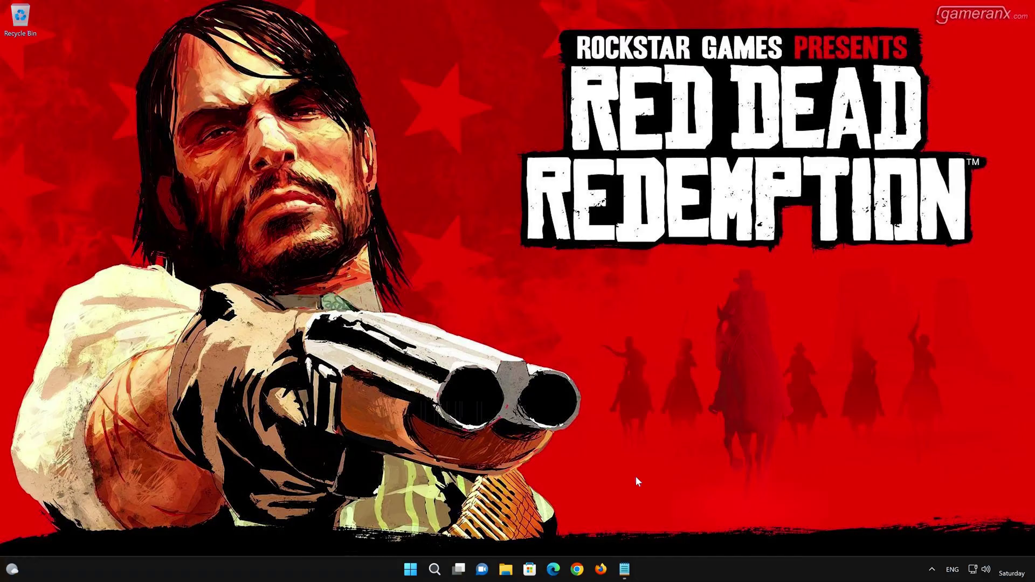
- Copy the saved Visual C++ downloads address from the notes and load it in Firefox
{"action": "left_click", "coordinate": [626, 571]}
{"action": "left_click", "coordinate": [626, 571]}
{"action": "left_click_drag", "start_coordinate": [687, 142], "coordinate": [341, 144]}
{"action": "key", "text": "ctrl+c"}
{"action": "key", "text": "alt+Tab"}
{"action": "right_click", "coordinate": [451, 108]}
{"action": "left_click", "coordinate": [475, 174]}
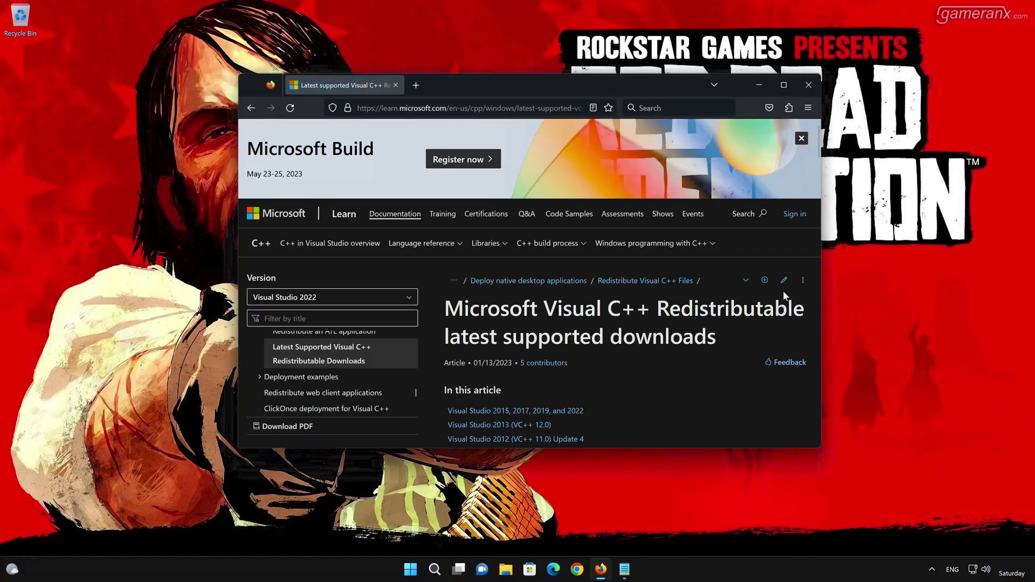
{"action": "scroll", "coordinate": [783, 296], "scroll_direction": "down", "scroll_amount": 10}
{"action": "scroll", "coordinate": [729, 328], "scroll_direction": "up", "scroll_amount": 1}
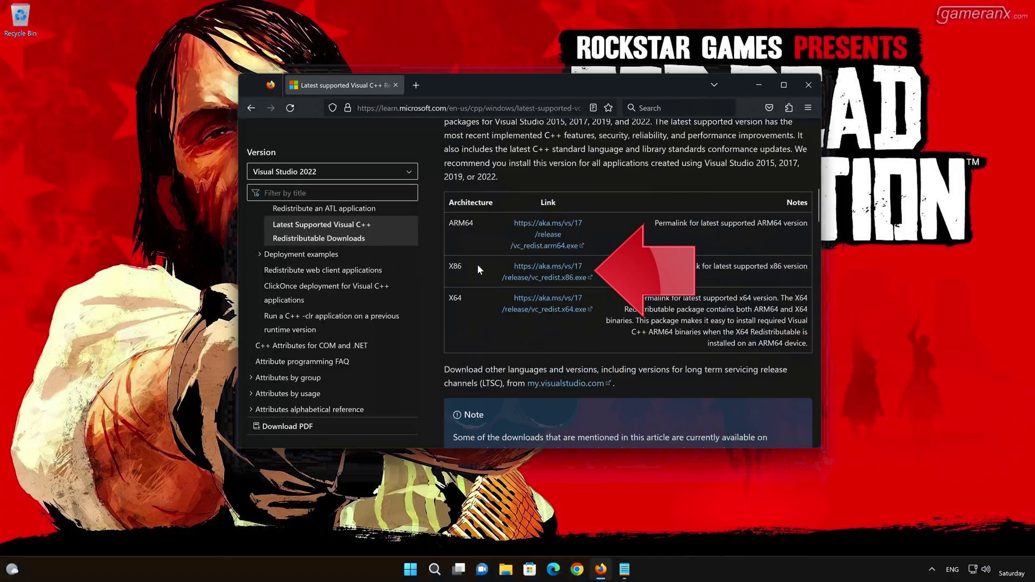
- Download VC_redist.x86.exe and VC_redist.x64.exe, then close the browser
{"action": "left_click", "coordinate": [548, 279]}
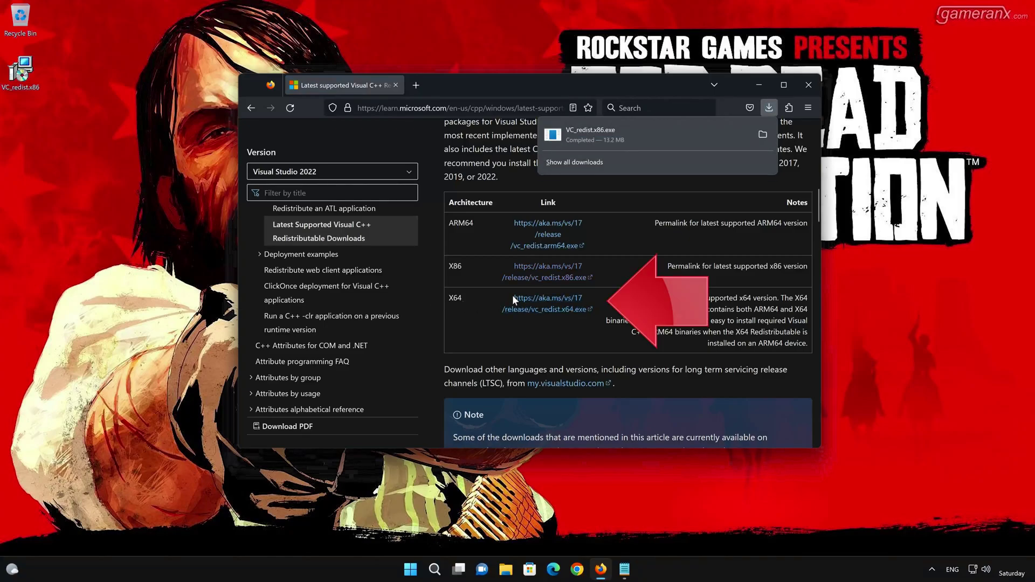
{"action": "left_click", "coordinate": [564, 311]}
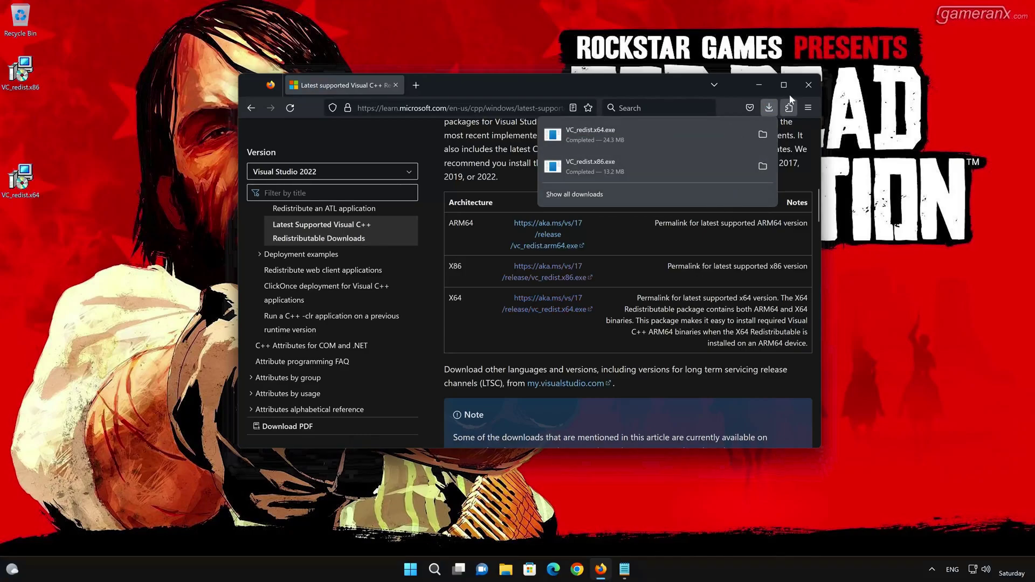
{"action": "left_click", "coordinate": [808, 85]}
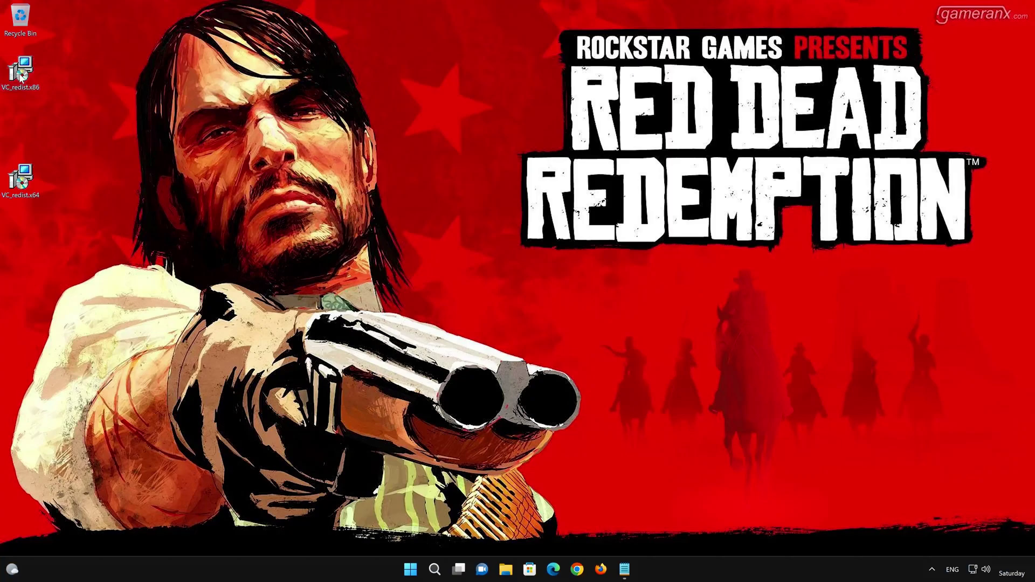
- Install VC_redist.x86 (14.34.31938), accepting the license, then close setup
{"action": "mouse_move", "coordinate": [20, 77]}
{"action": "double_click", "coordinate": [20, 77]}
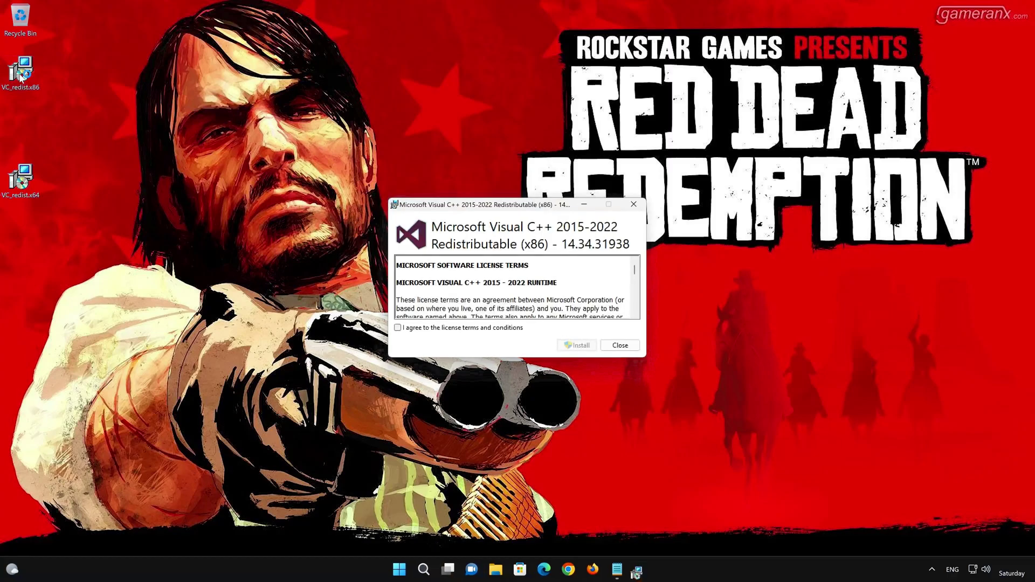
{"action": "left_click", "coordinate": [398, 327]}
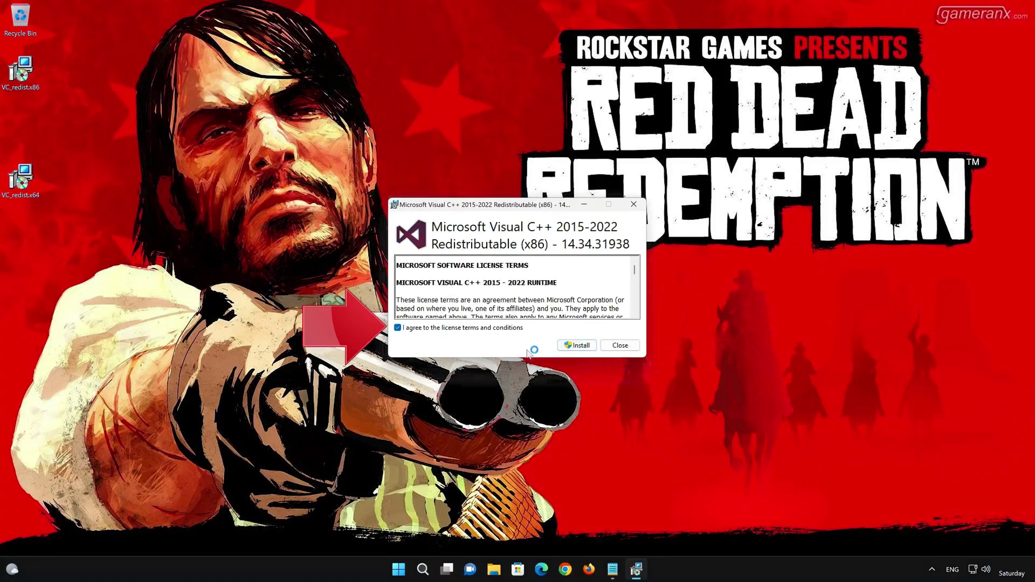
{"action": "left_click", "coordinate": [583, 346]}
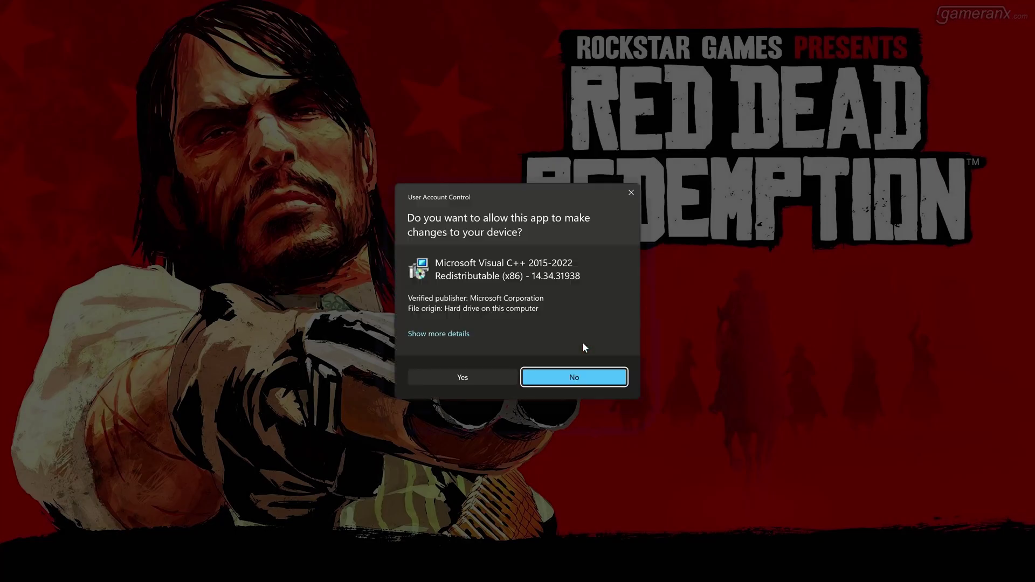
{"action": "left_click", "coordinate": [459, 380]}
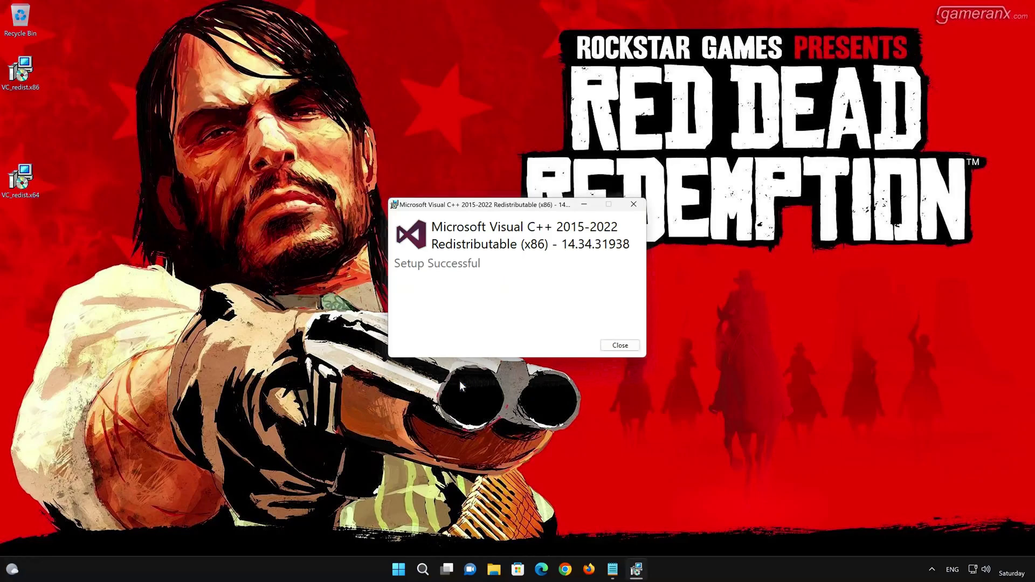
{"action": "left_click", "coordinate": [620, 344]}
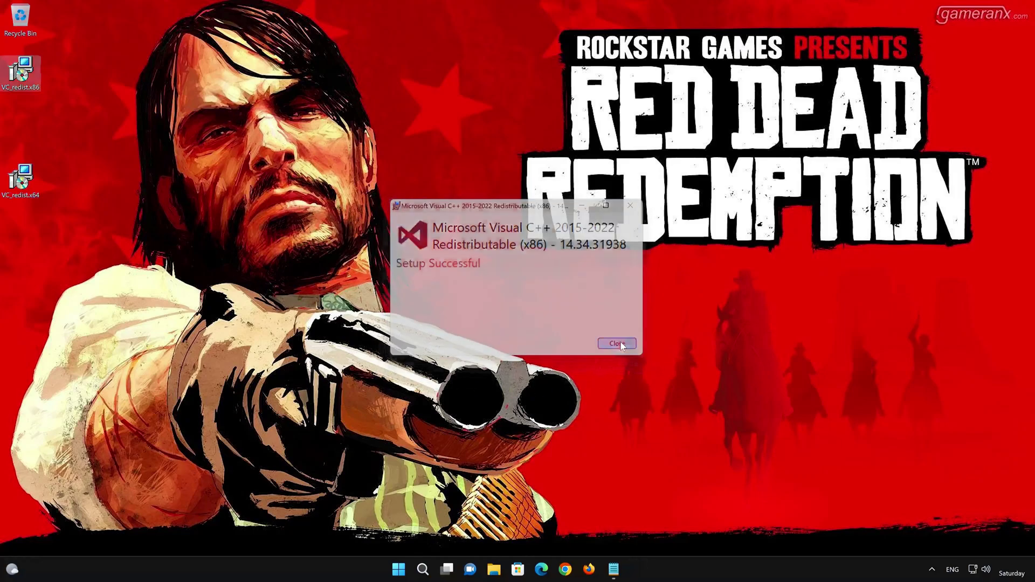
- Install VC_redist.x64 (14.34.31938), accepting the license, then close setup
{"action": "double_click", "coordinate": [20, 186]}
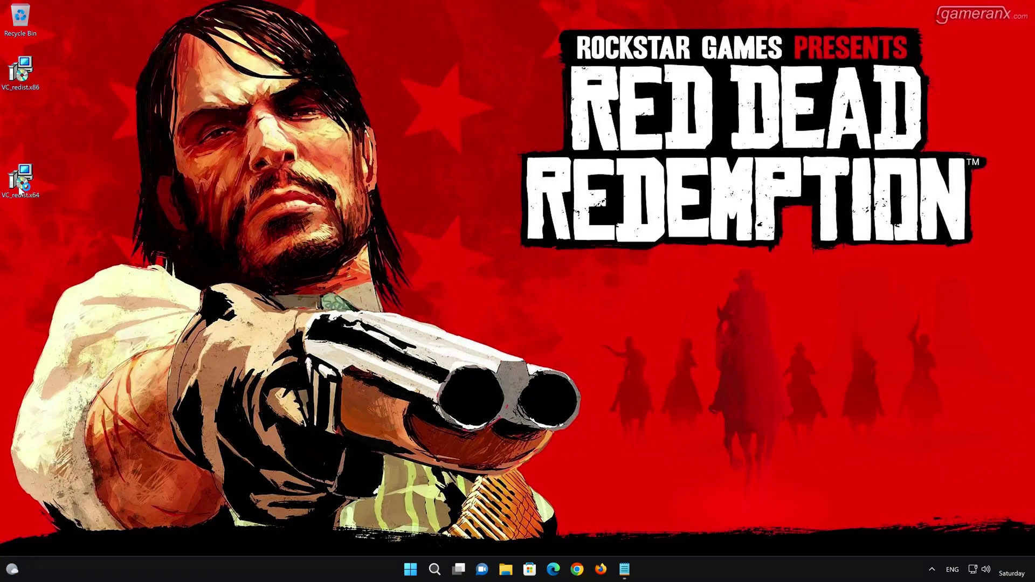
{"action": "left_click", "coordinate": [398, 328]}
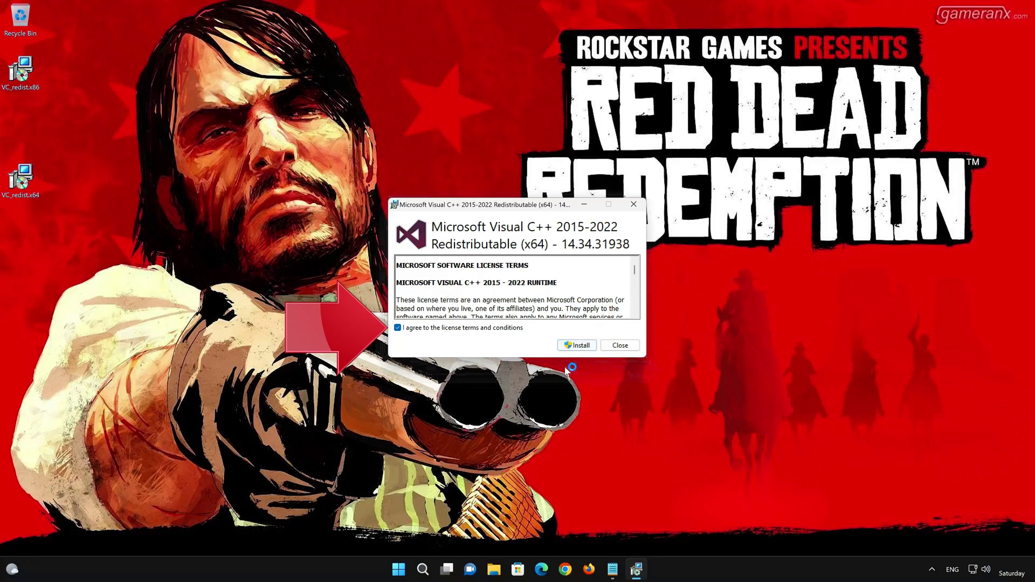
{"action": "left_click", "coordinate": [583, 344]}
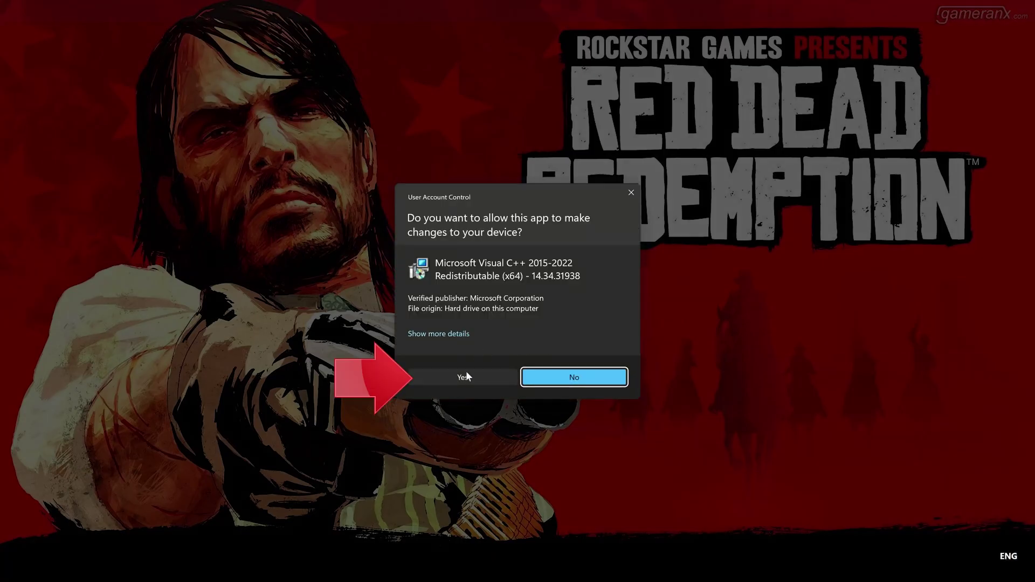
{"action": "left_click", "coordinate": [457, 380]}
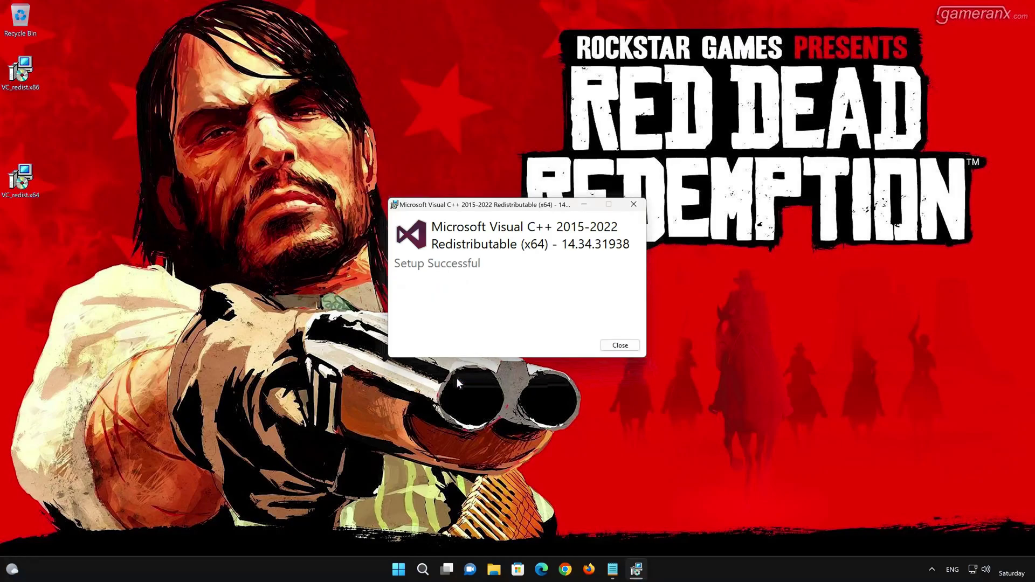
{"action": "left_click", "coordinate": [619, 346]}
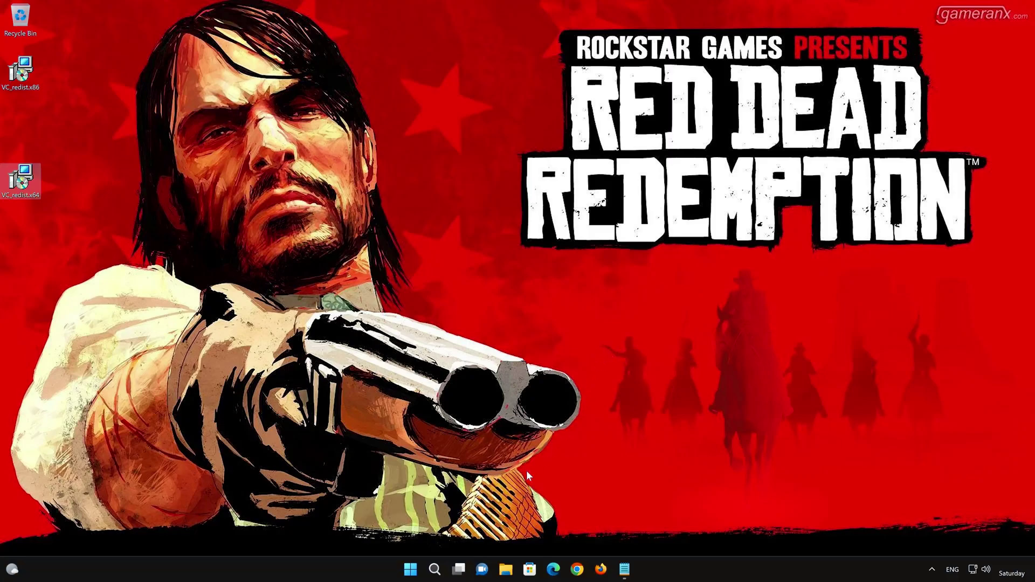
- Restart Windows from the Start menu power options, overriding the open Notepad
{"action": "left_click", "coordinate": [410, 569]}
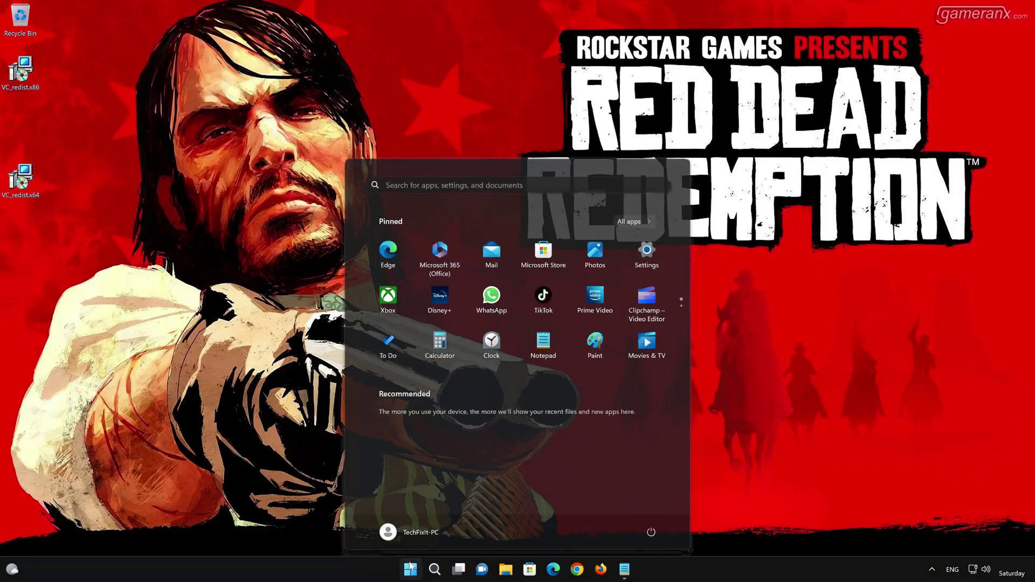
{"action": "left_click", "coordinate": [650, 531]}
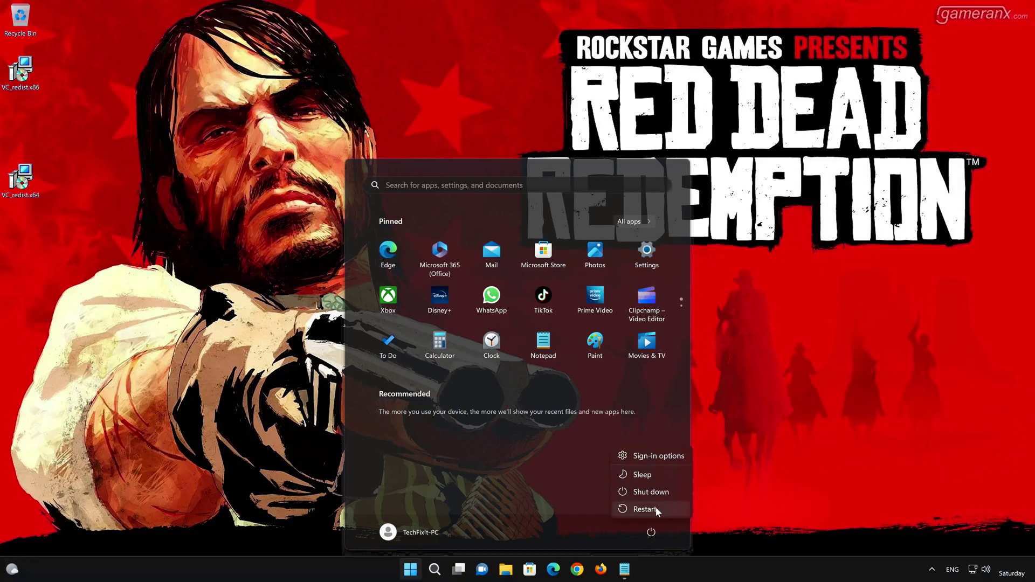
{"action": "left_click", "coordinate": [656, 510]}
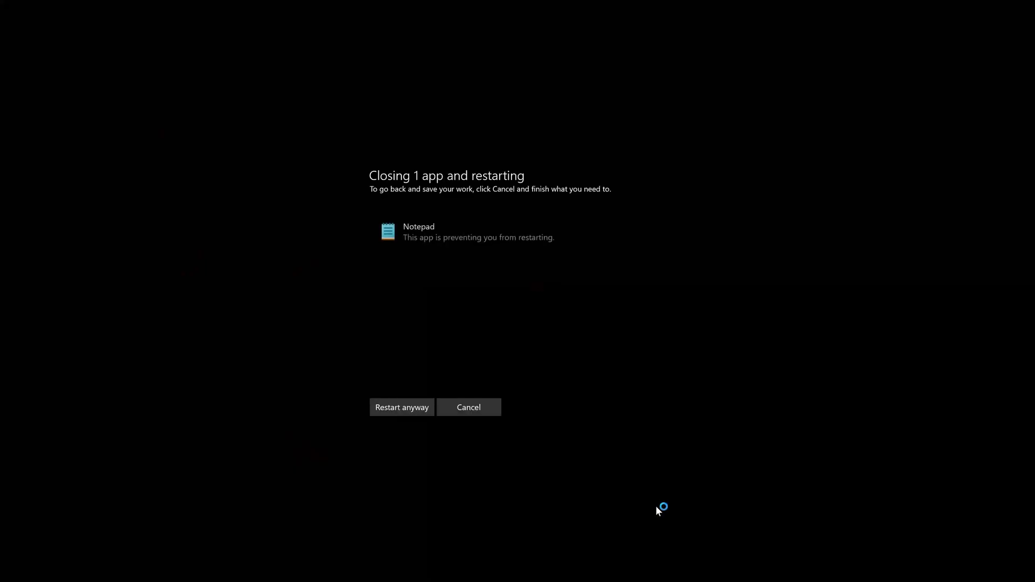
{"action": "left_click", "coordinate": [390, 409]}
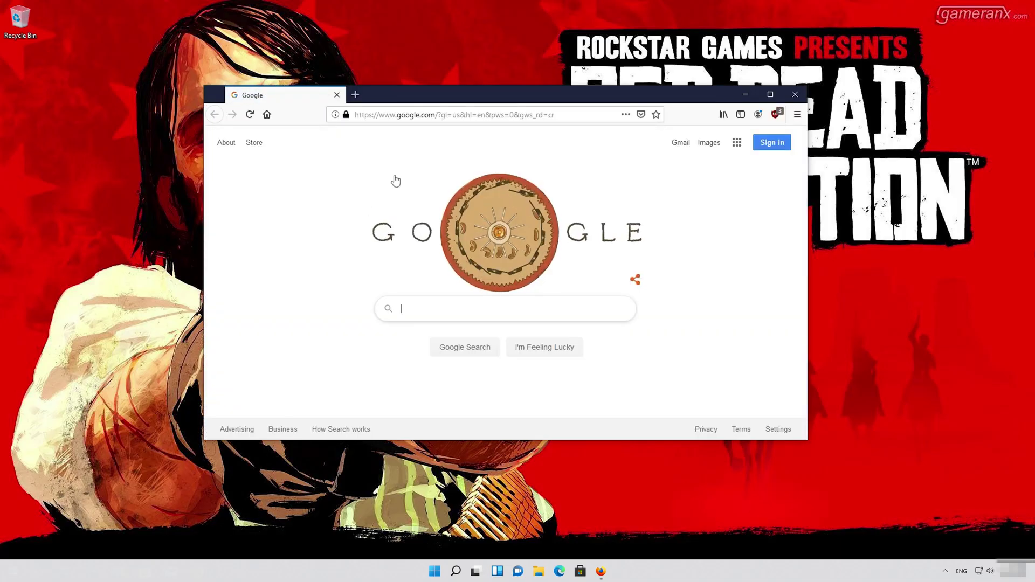
- Paste the DirectX SDK URL into the address bar and open its download page
{"action": "left_click", "coordinate": [445, 115]}
{"action": "right_click", "coordinate": [445, 115]}
{"action": "left_click", "coordinate": [472, 176]}
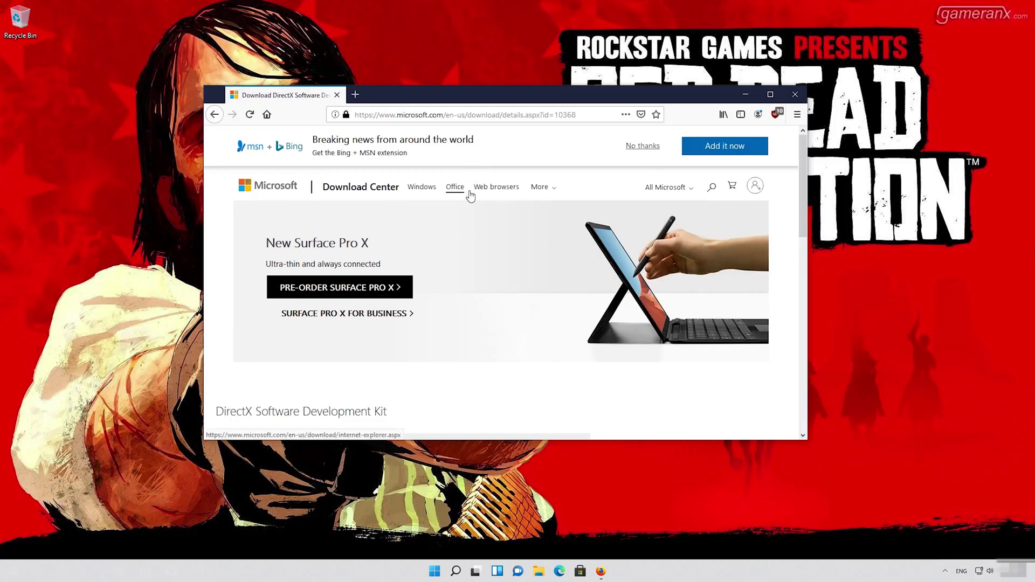
{"action": "scroll", "coordinate": [469, 216], "scroll_direction": "down", "scroll_amount": 3}
{"action": "scroll", "coordinate": [468, 217], "scroll_direction": "down", "scroll_amount": 1}
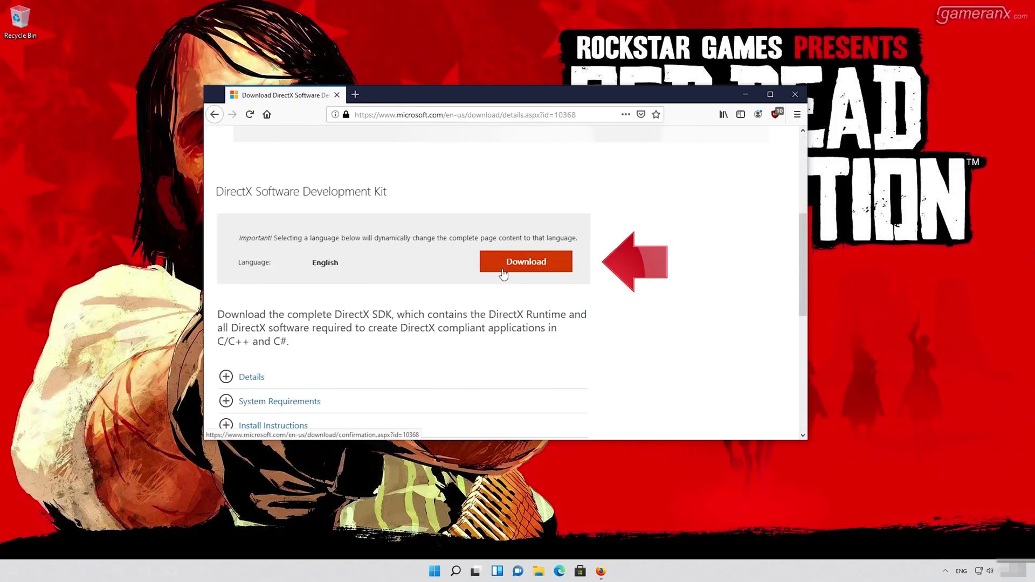
- Download dxsdk_aug2006.exe (507 MB) to the desktop and close Firefox
{"action": "left_click", "coordinate": [533, 269]}
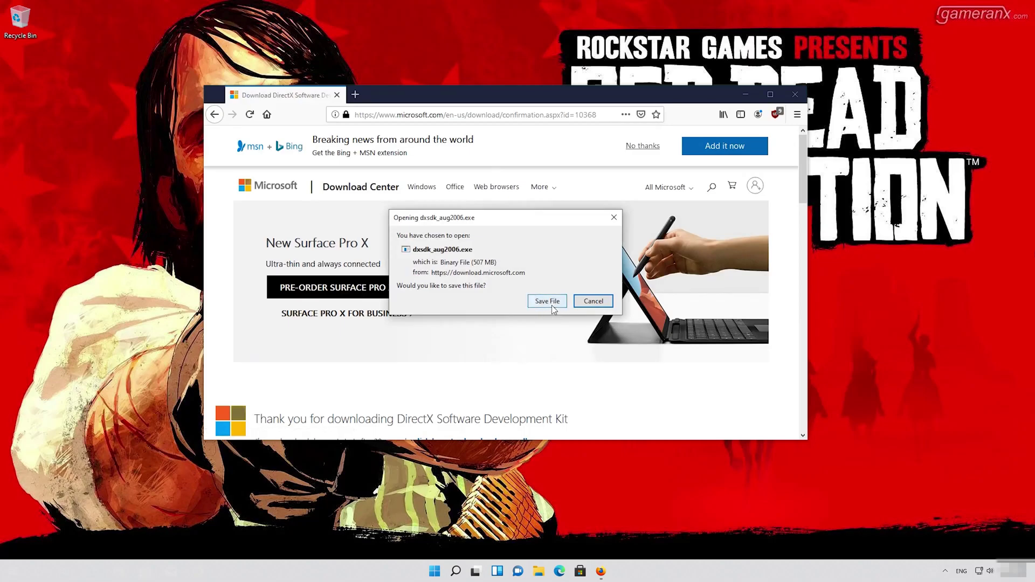
{"action": "left_click", "coordinate": [552, 305]}
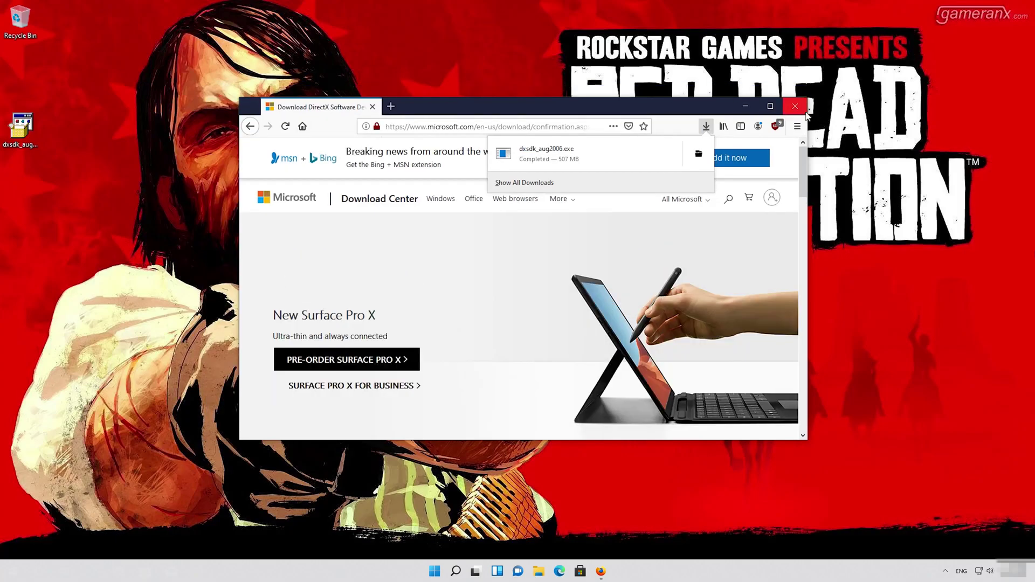
{"action": "left_click", "coordinate": [805, 111]}
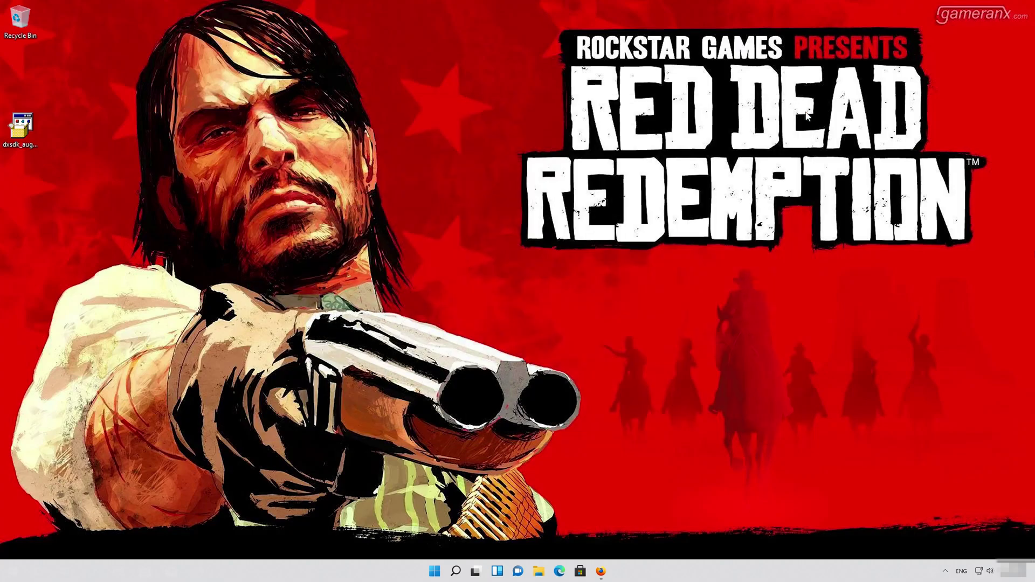
- Run dxsdk_aug2006, accept its license, and unzip the 3171 SDK files to the temp folder
{"action": "double_click", "coordinate": [22, 130]}
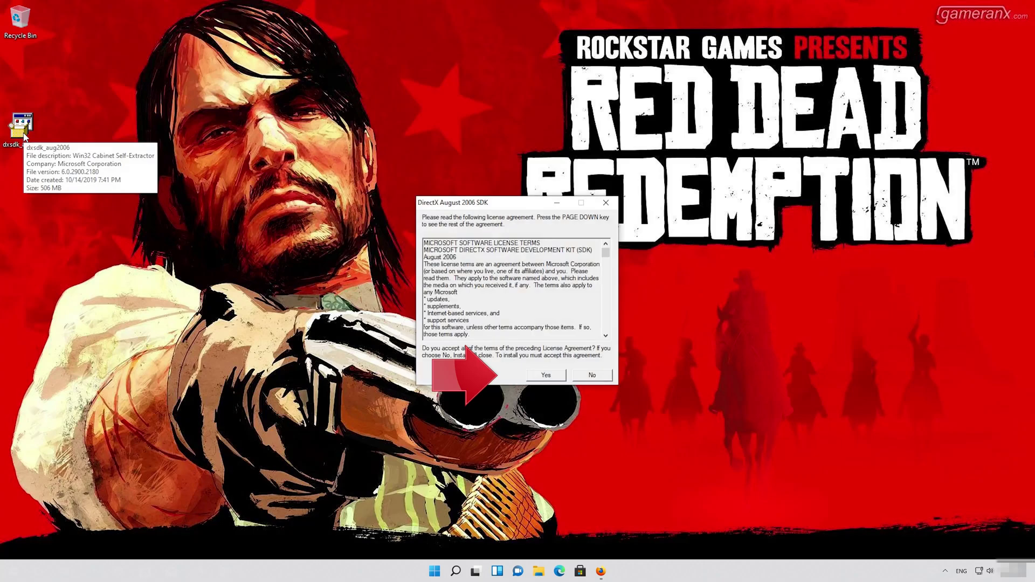
{"action": "left_click", "coordinate": [546, 376]}
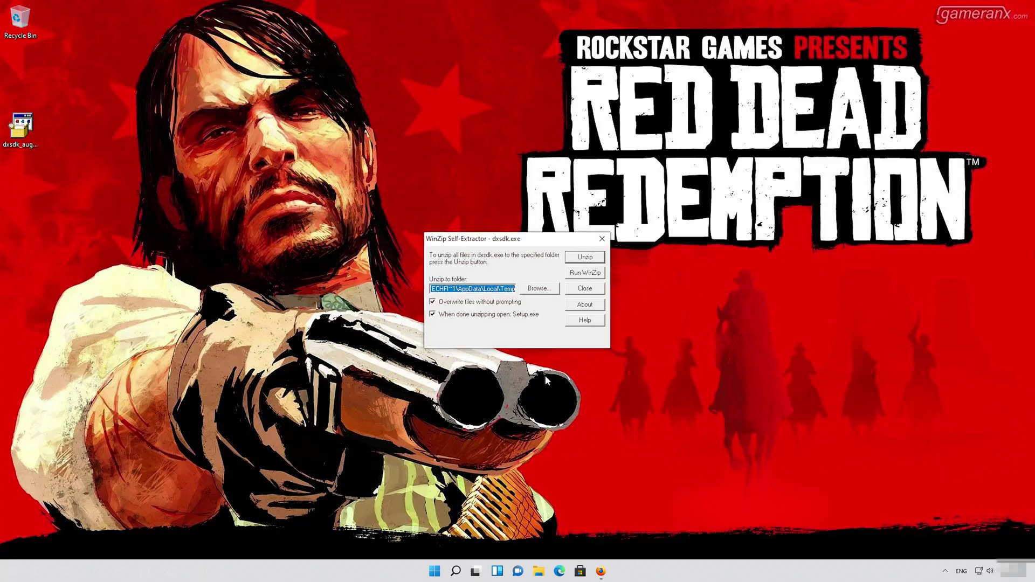
{"action": "left_click", "coordinate": [588, 260]}
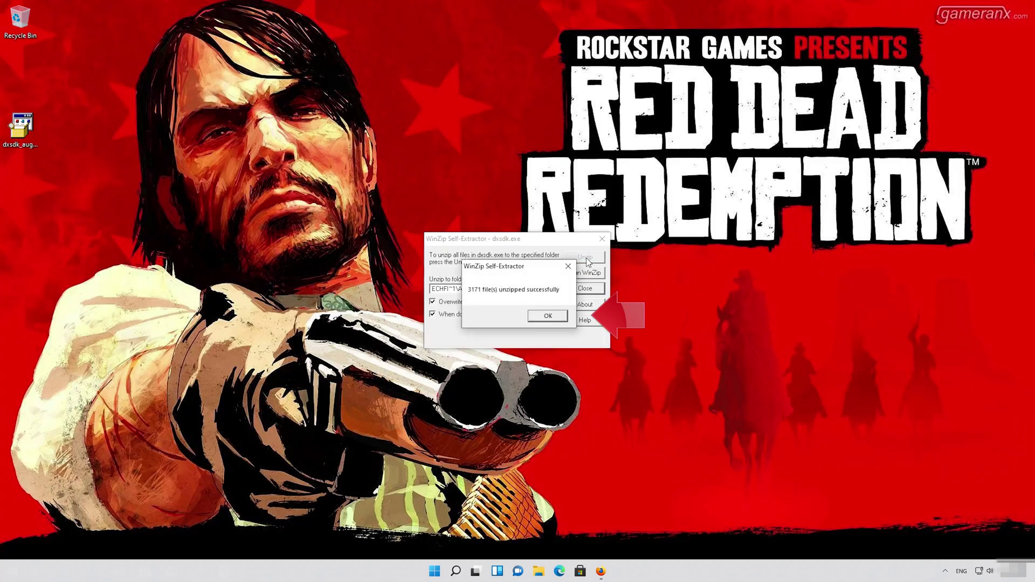
{"action": "left_click", "coordinate": [548, 316]}
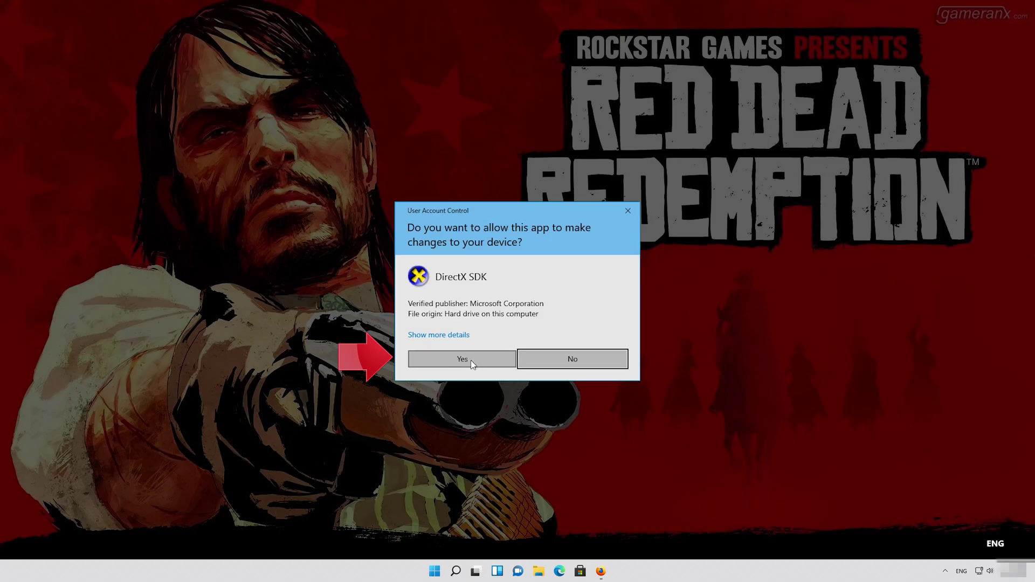
- Allow the installer, download and install .NET Framework 3.5, then accept the .NET Framework 1.1 licence
{"action": "left_click", "coordinate": [470, 361]}
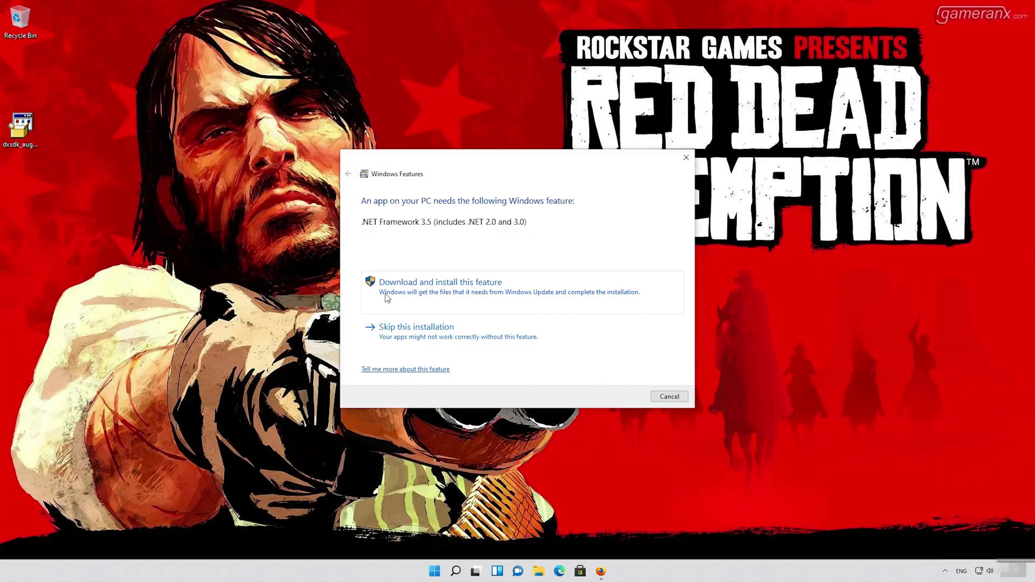
{"action": "left_click", "coordinate": [388, 296]}
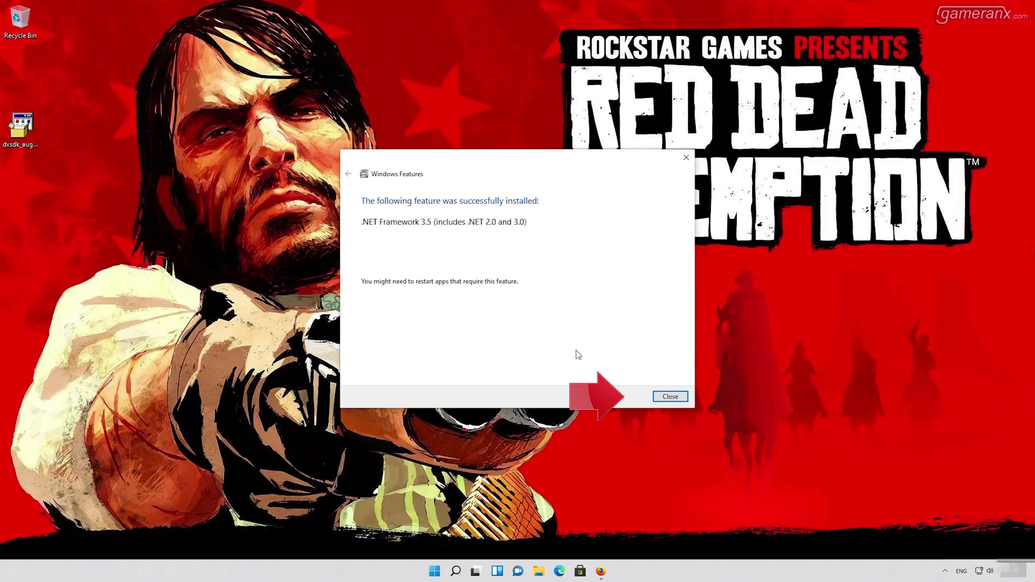
{"action": "left_click", "coordinate": [678, 400]}
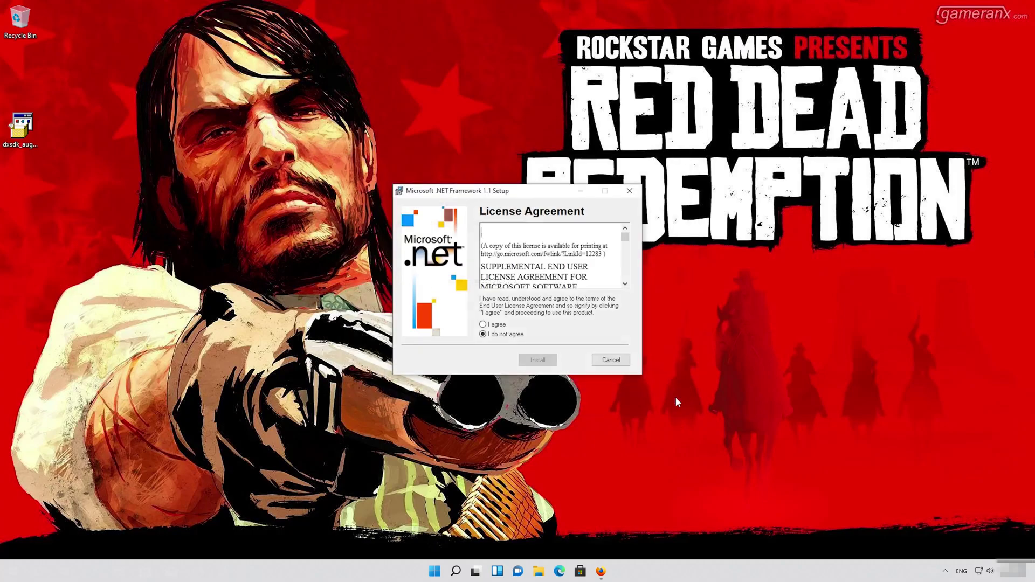
{"action": "left_click", "coordinate": [484, 325]}
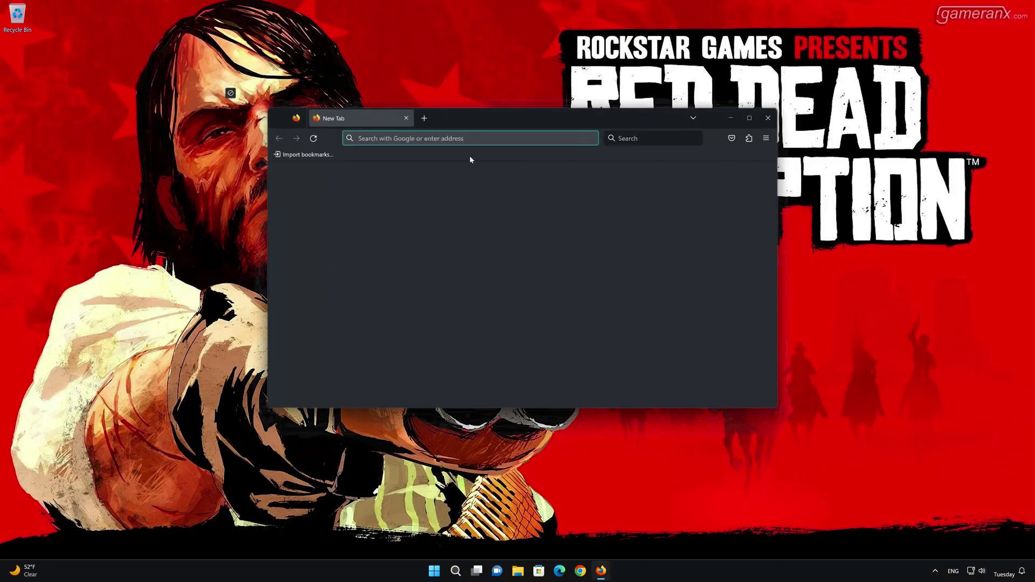
- Download mediacreationtool.exe (9.6 MB) from Microsoft's Download Windows 11 page, then close Firefox
{"action": "right_click", "coordinate": [468, 138]}
{"action": "left_click", "coordinate": [491, 210]}
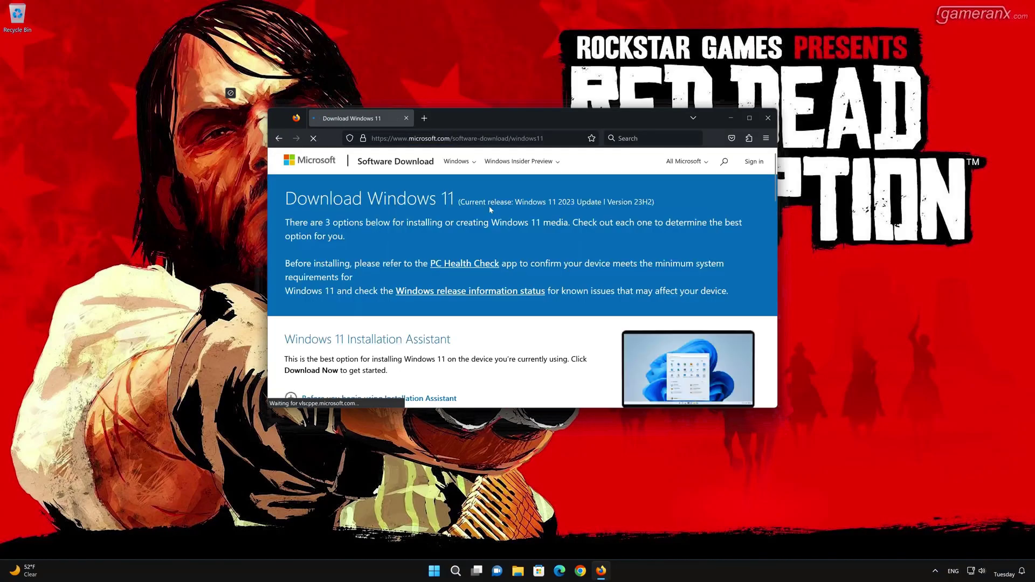
{"action": "scroll", "coordinate": [494, 225], "scroll_direction": "down", "scroll_amount": 2}
{"action": "scroll", "coordinate": [494, 225], "scroll_direction": "down", "scroll_amount": 2}
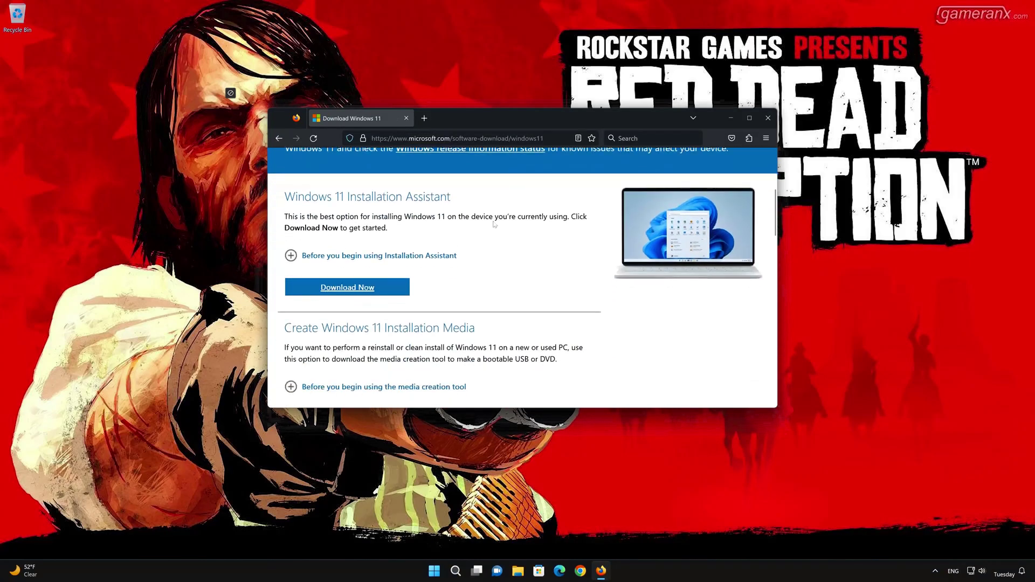
{"action": "scroll", "coordinate": [494, 225], "scroll_direction": "down", "scroll_amount": 4}
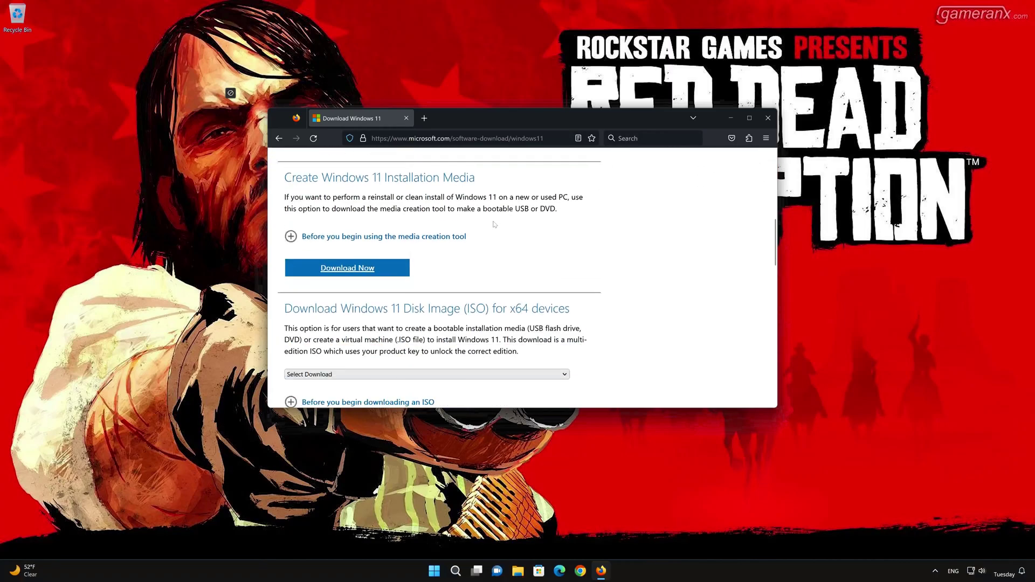
{"action": "scroll", "coordinate": [494, 225], "scroll_direction": "up", "scroll_amount": 1}
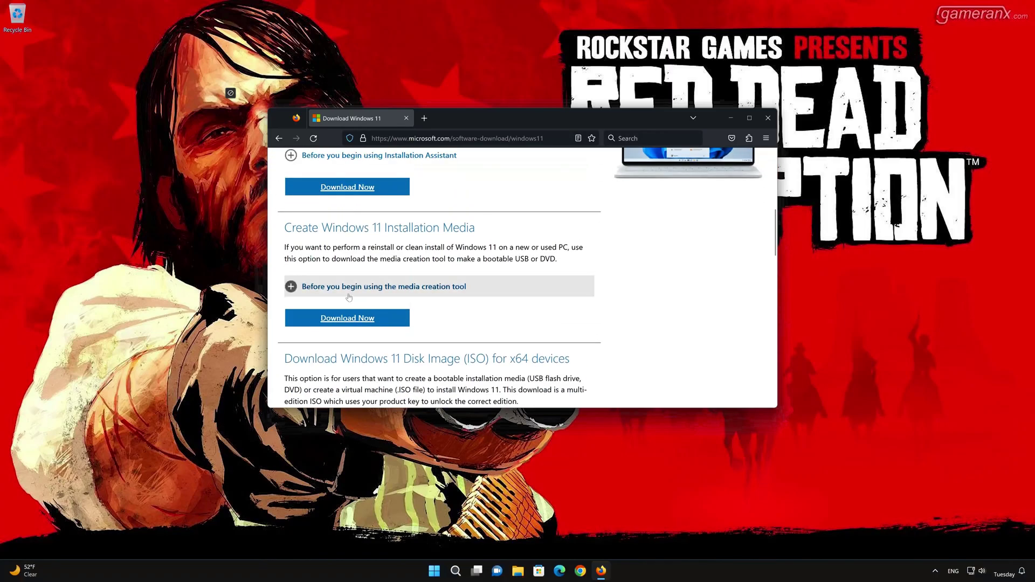
{"action": "left_click", "coordinate": [360, 322]}
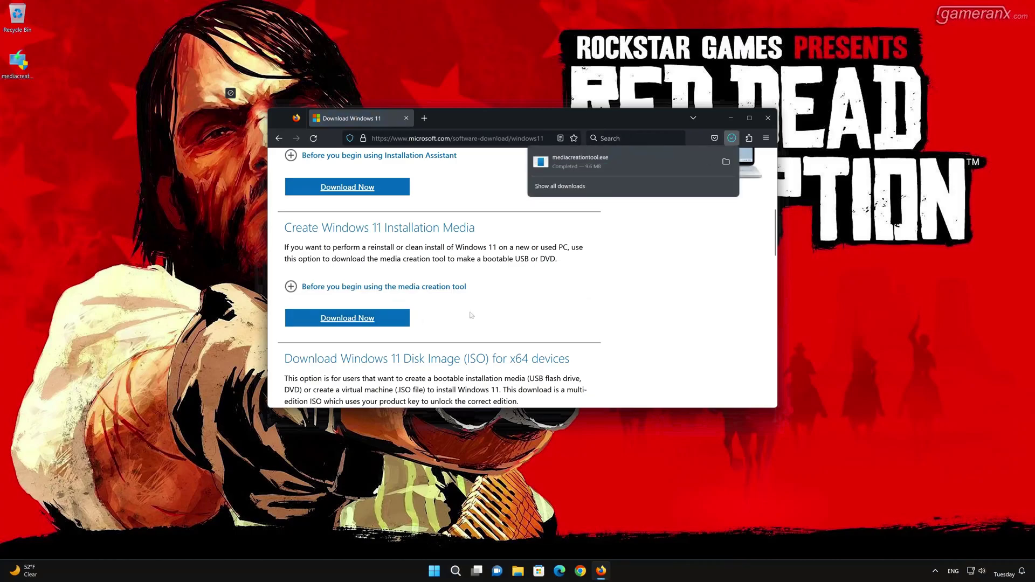
{"action": "left_click", "coordinate": [768, 118]}
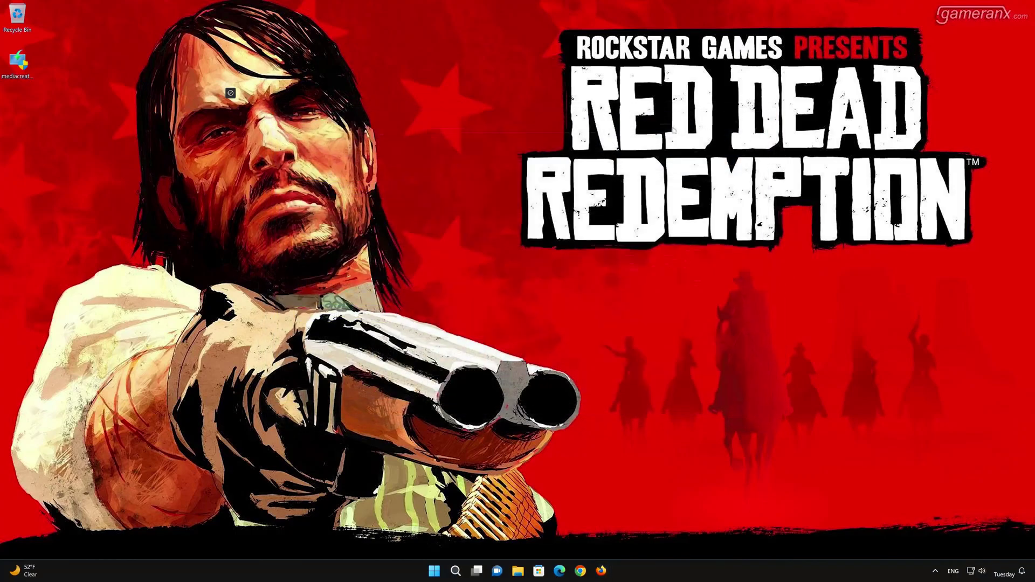
- Launch the Media Creation Tool, keep the recommended language and edition, and choose ISO file output
{"action": "double_click", "coordinate": [22, 67]}
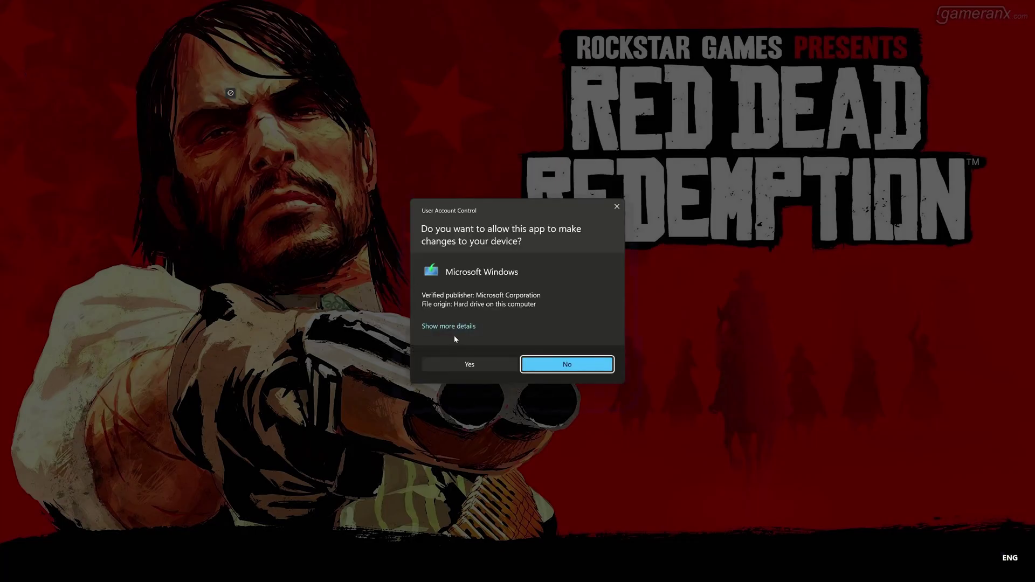
{"action": "left_click", "coordinate": [469, 365]}
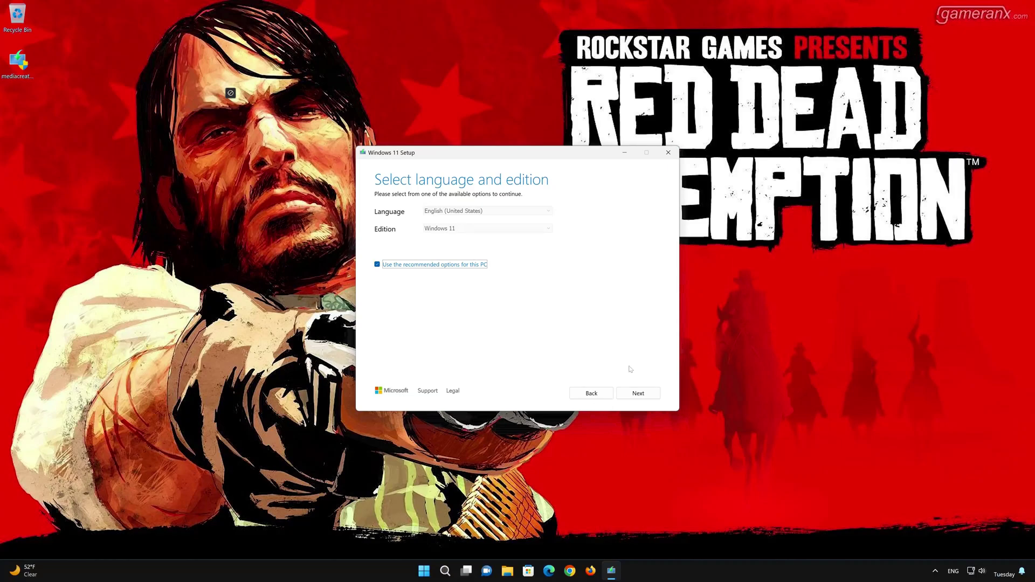
{"action": "left_click", "coordinate": [648, 397]}
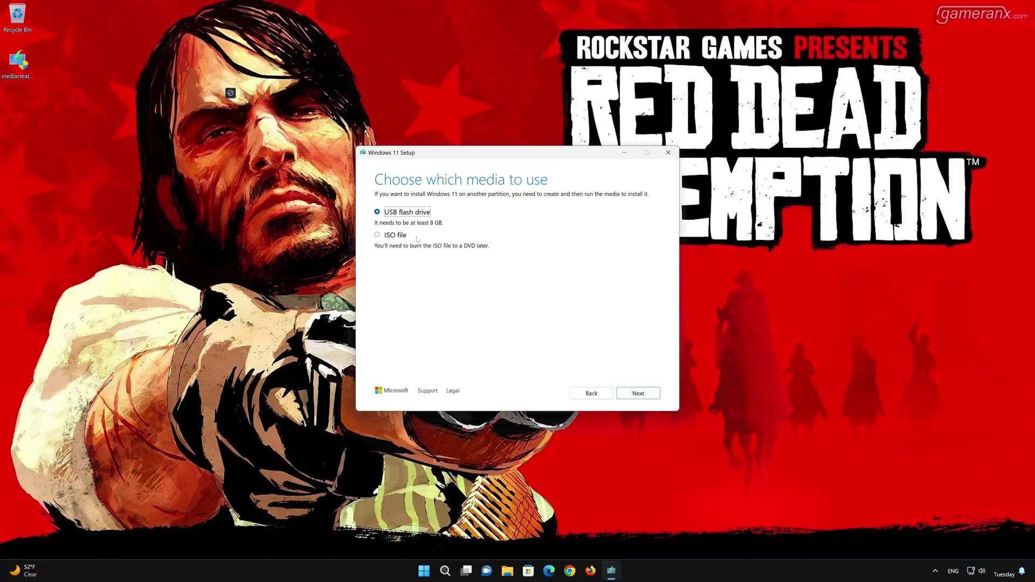
{"action": "left_click", "coordinate": [377, 236]}
{"action": "left_click", "coordinate": [648, 395]}
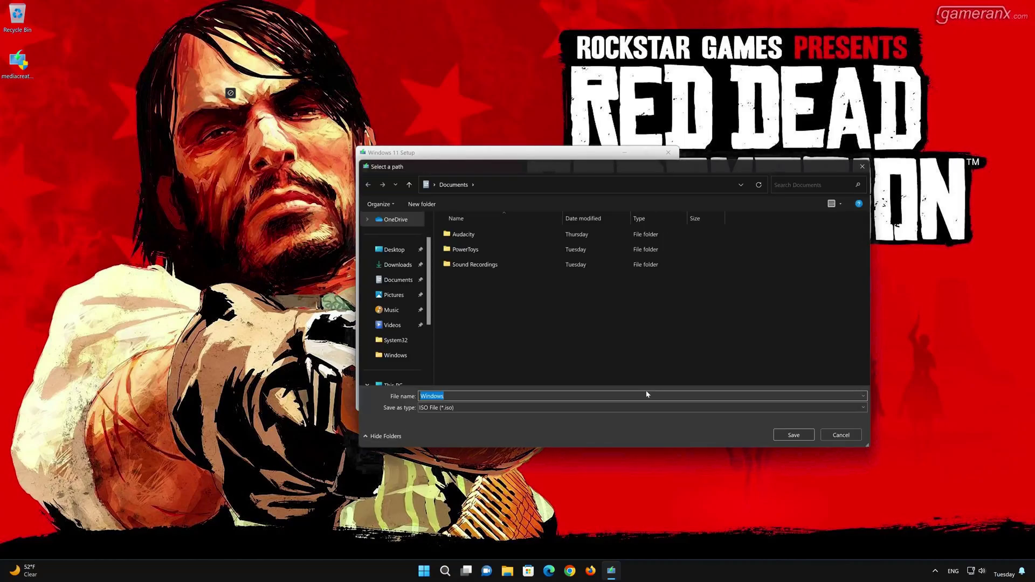
- Save the ISO to the Desktop as Windows11 and start the Windows 11 download
{"action": "left_click", "coordinate": [380, 250]}
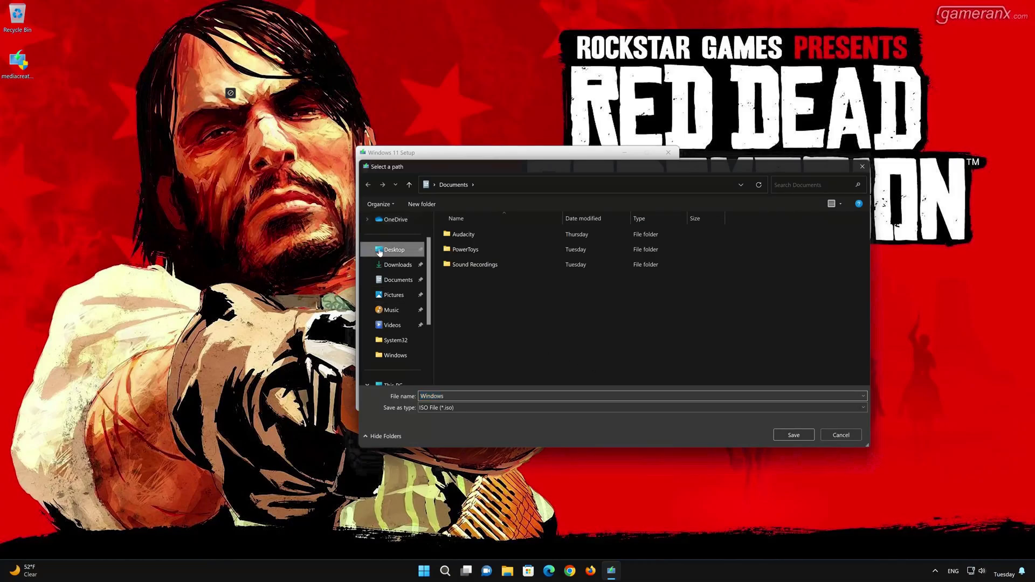
{"action": "left_click", "coordinate": [443, 396]}
{"action": "left_click", "coordinate": [444, 396]}
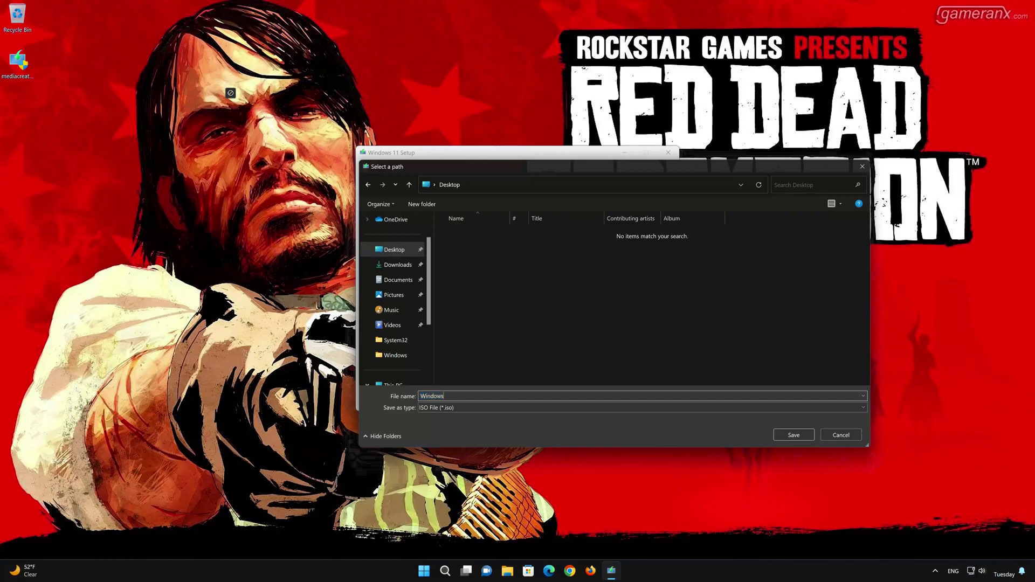
{"action": "type", "text": "11"}
{"action": "left_click", "coordinate": [800, 435]}
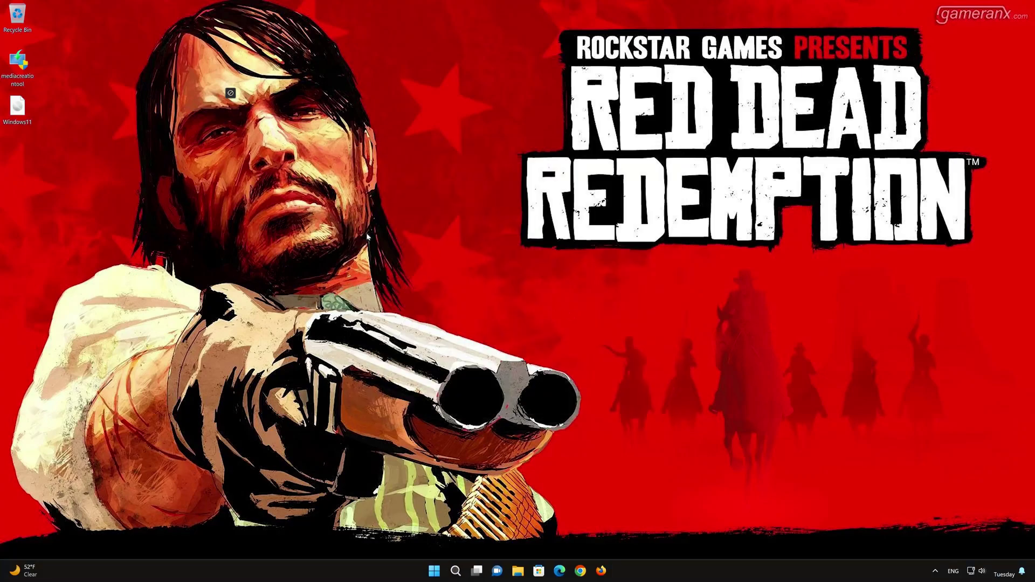
- Mount the Windows11 ISO as DVD Drive (E:) and launch setup from its root folder
{"action": "left_click", "coordinate": [18, 111]}
{"action": "double_click", "coordinate": [18, 111]}
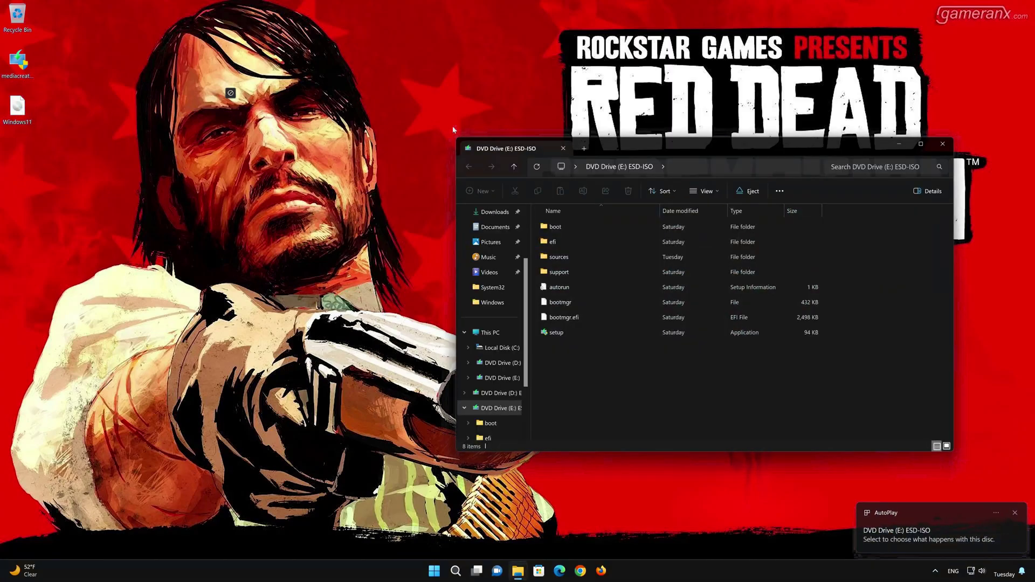
{"action": "left_click_drag", "start_coordinate": [630, 150], "coordinate": [526, 119]}
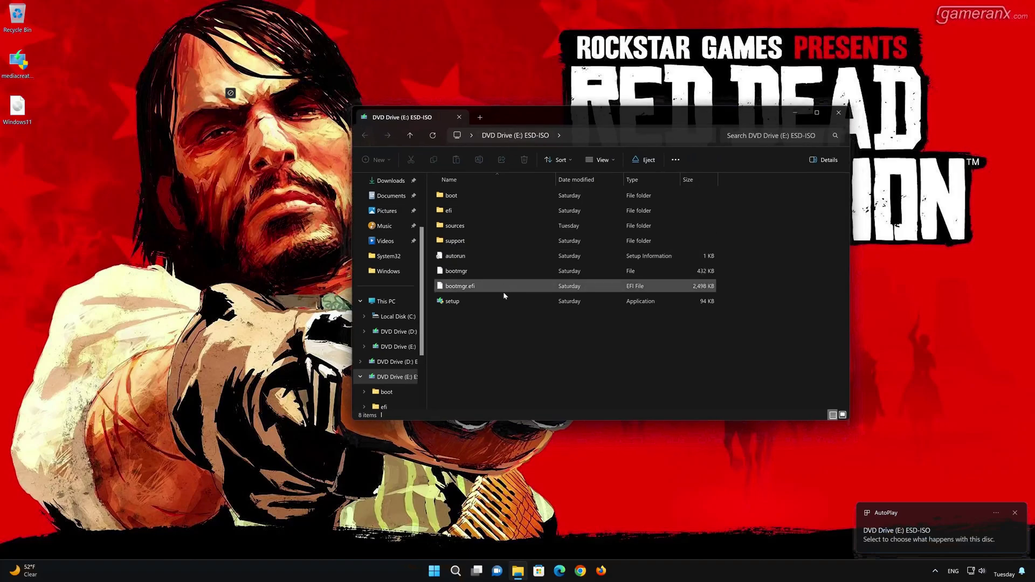
{"action": "double_click", "coordinate": [456, 304]}
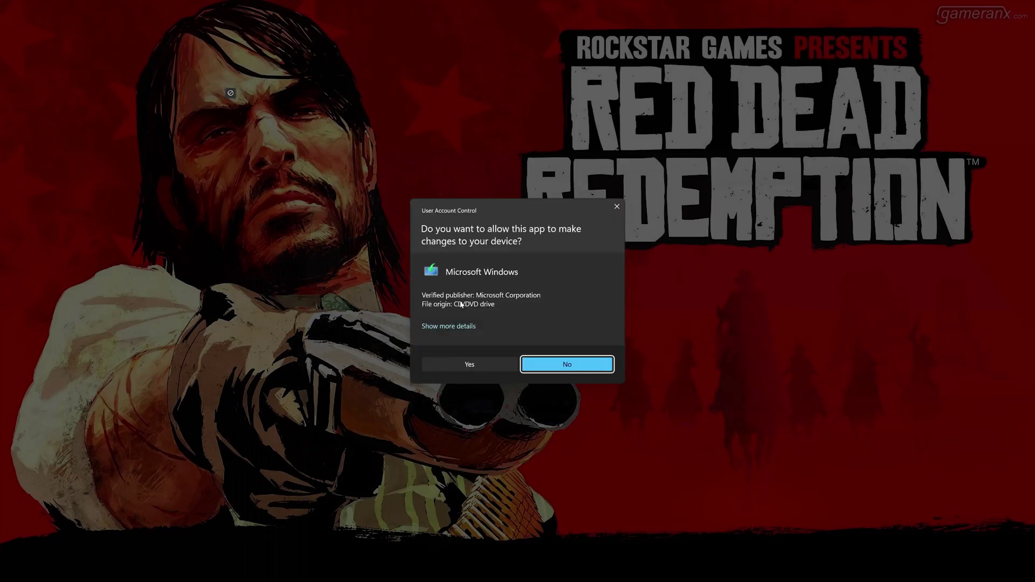